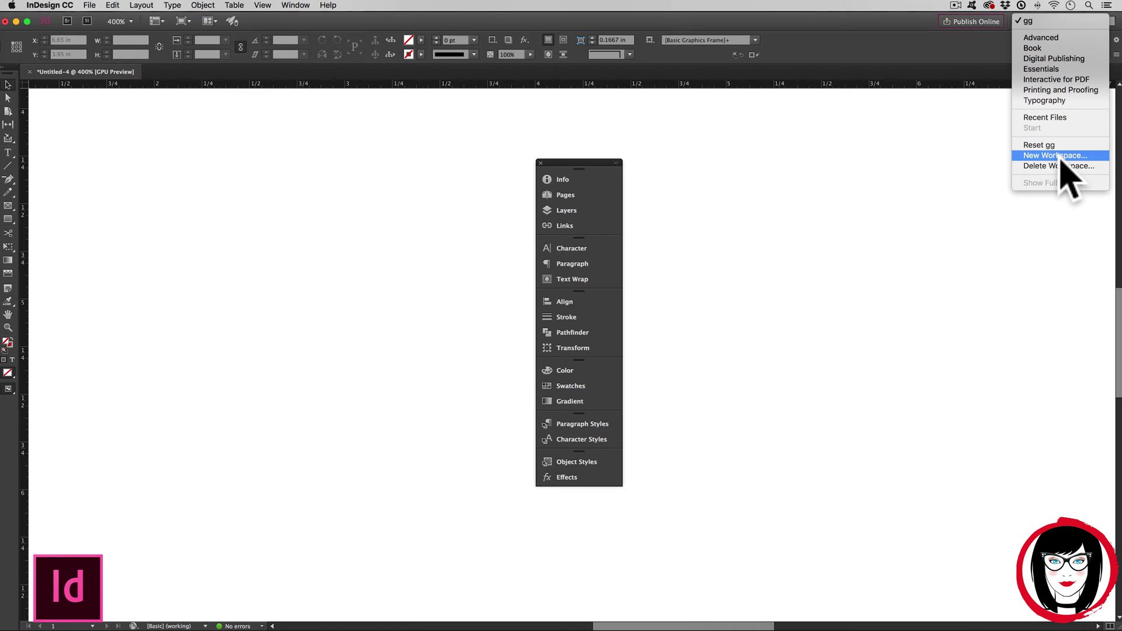
- Save the current floating panel arrangement as a new workspace named 'graphics grrrl'
click(1059, 155)
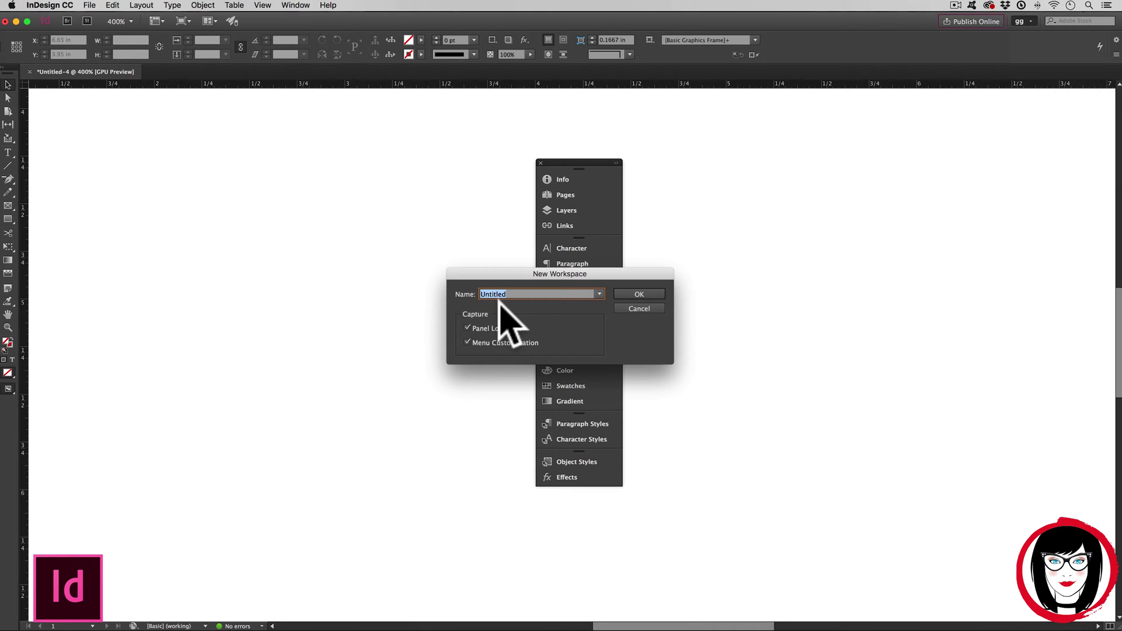
text(graphics grrrl)
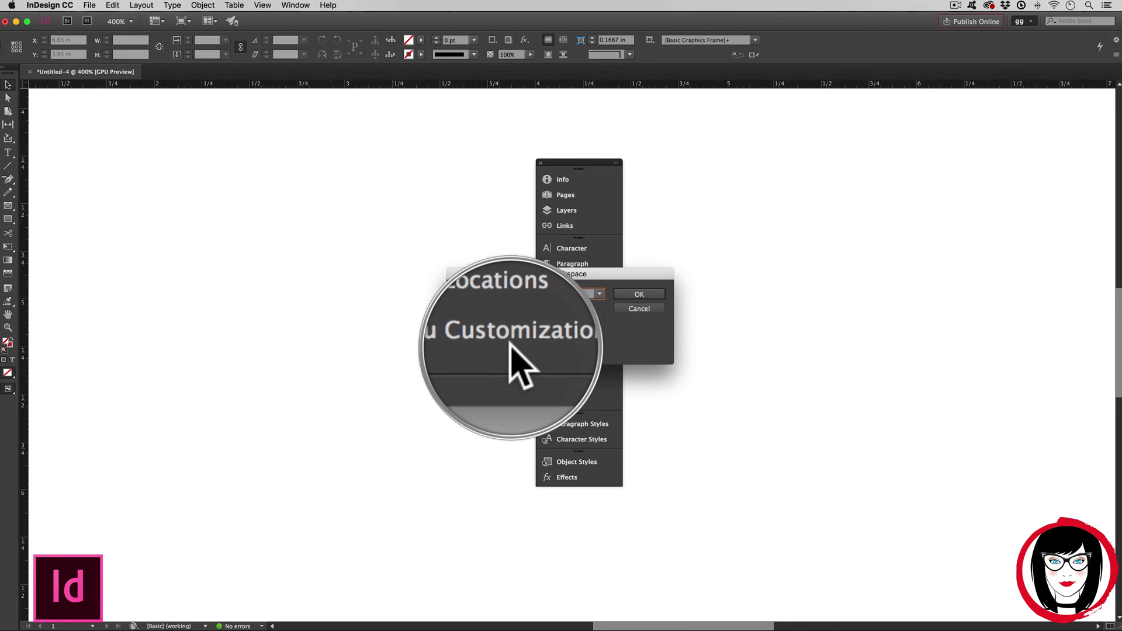
click(639, 294)
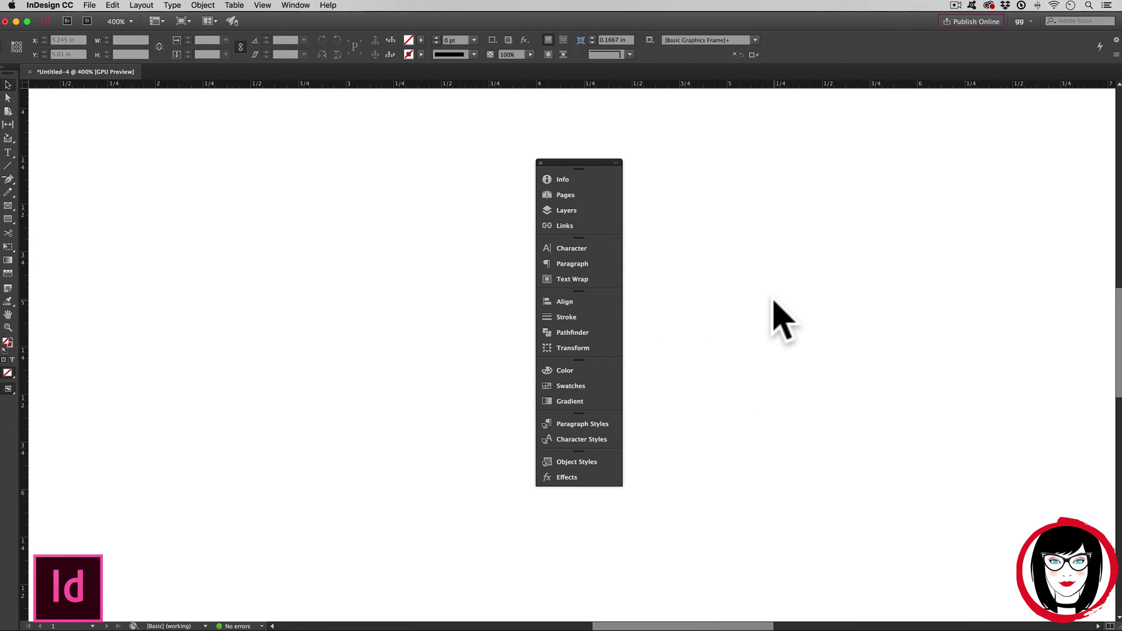
- Return to the Essentials layout with its panels docked on the right
key(Tab)
- Switch to the Typography workspace and reset it to its default panels
click(1016, 21)
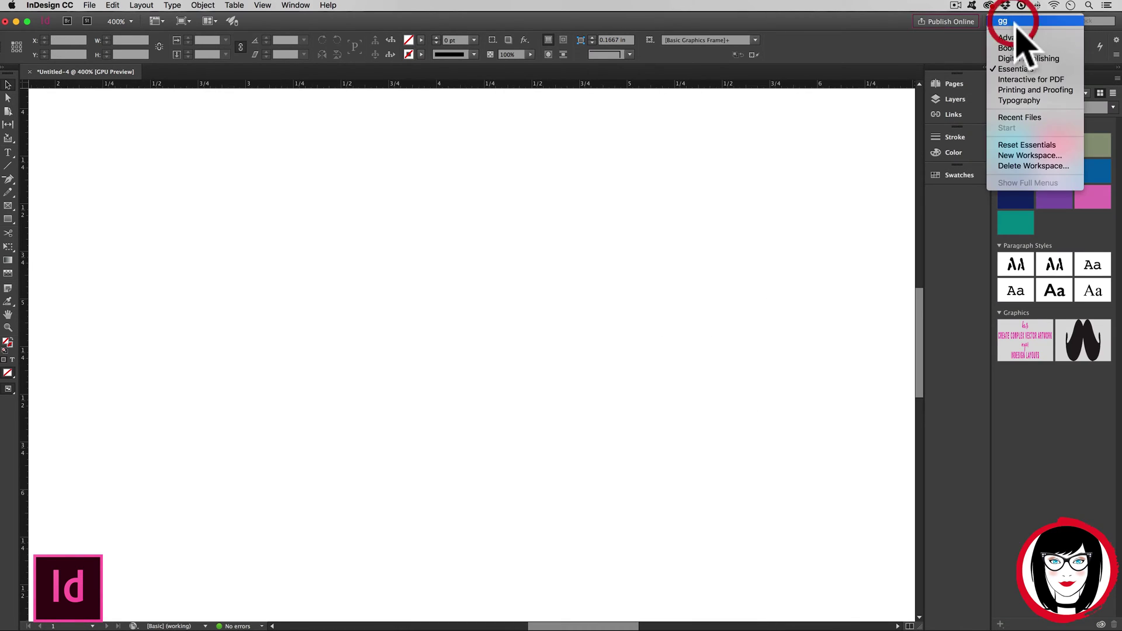
click(1035, 101)
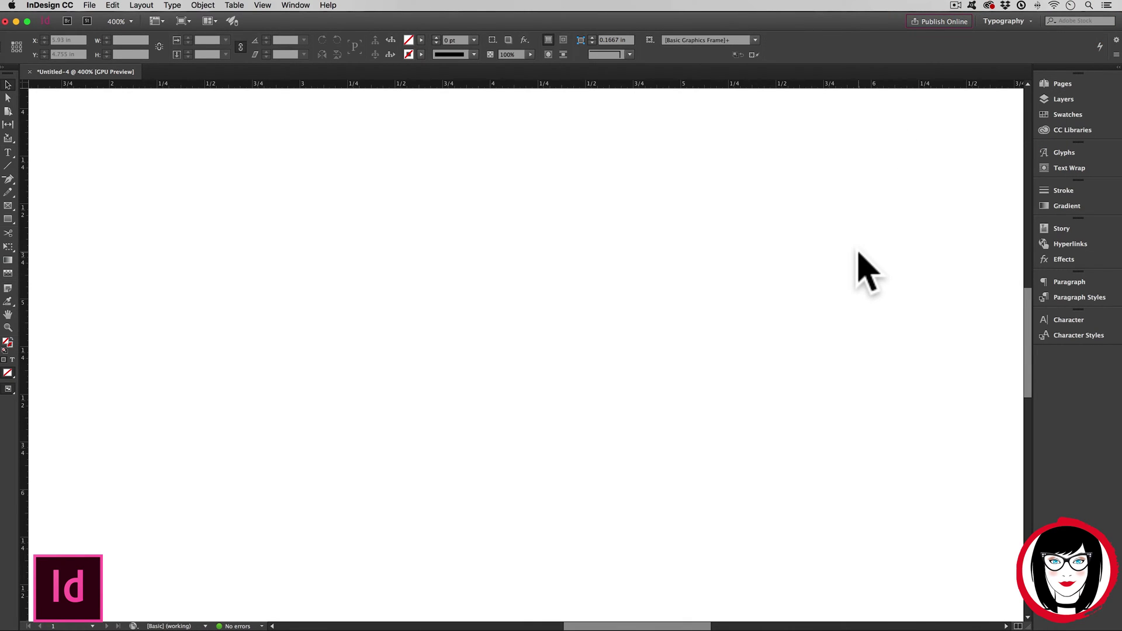
click(1002, 21)
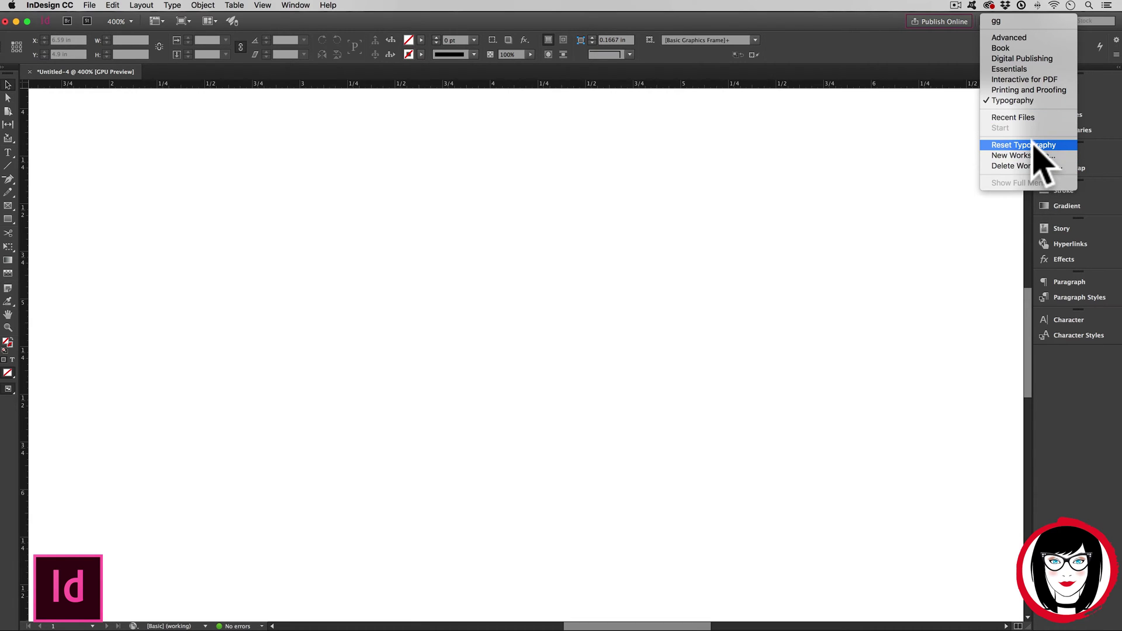
click(1003, 147)
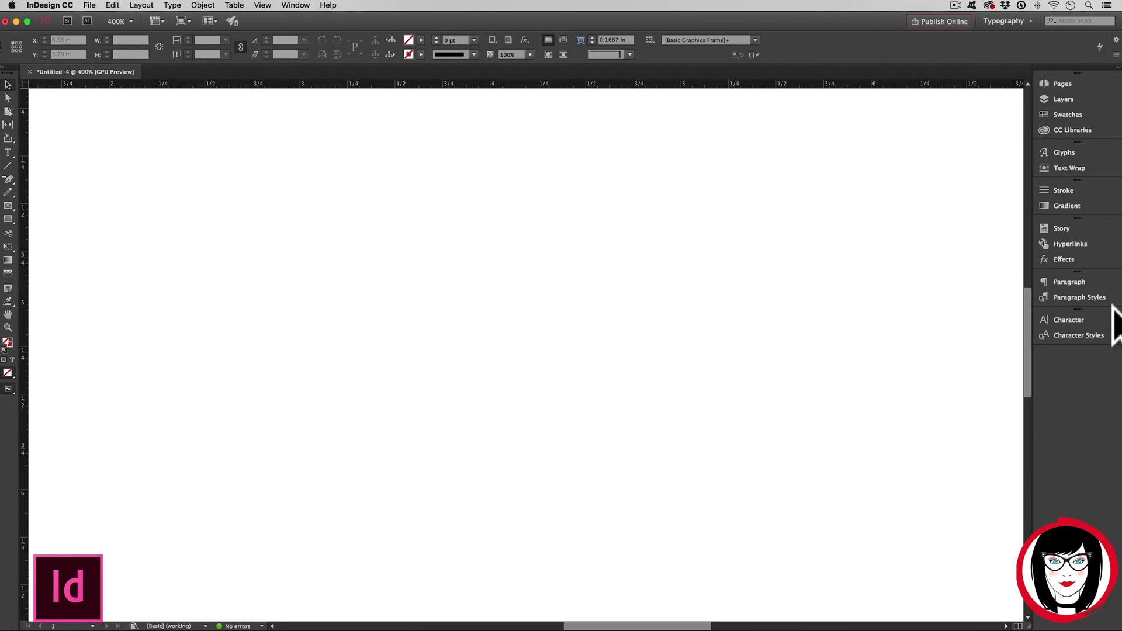
- Show the Overlays panel and dock it in the right-hand column below Character Styles
click(295, 5)
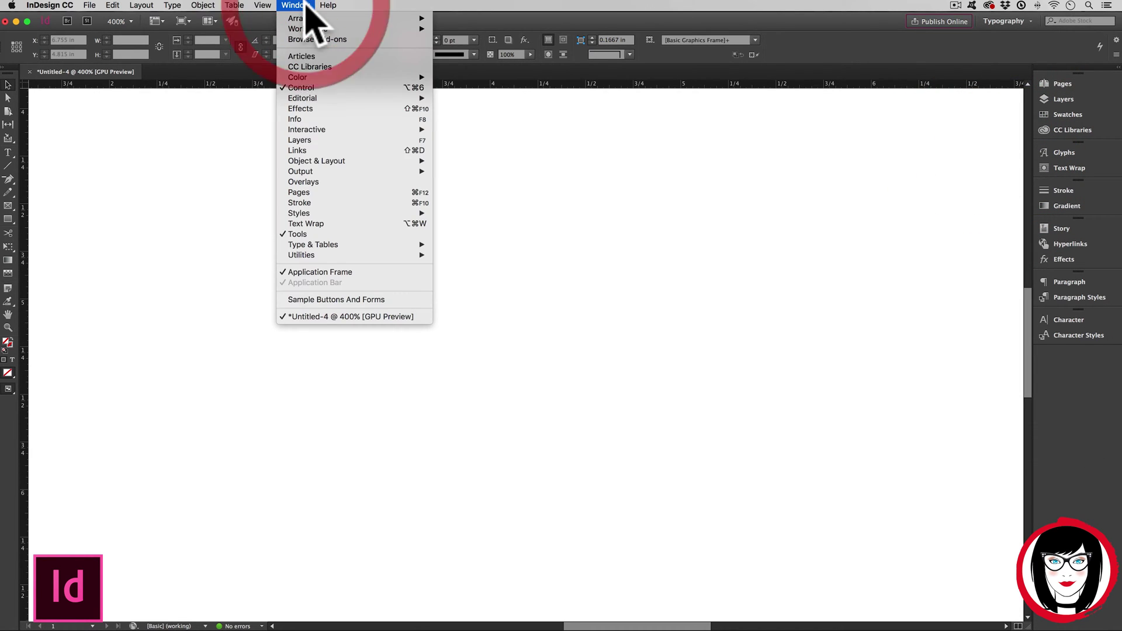
click(327, 182)
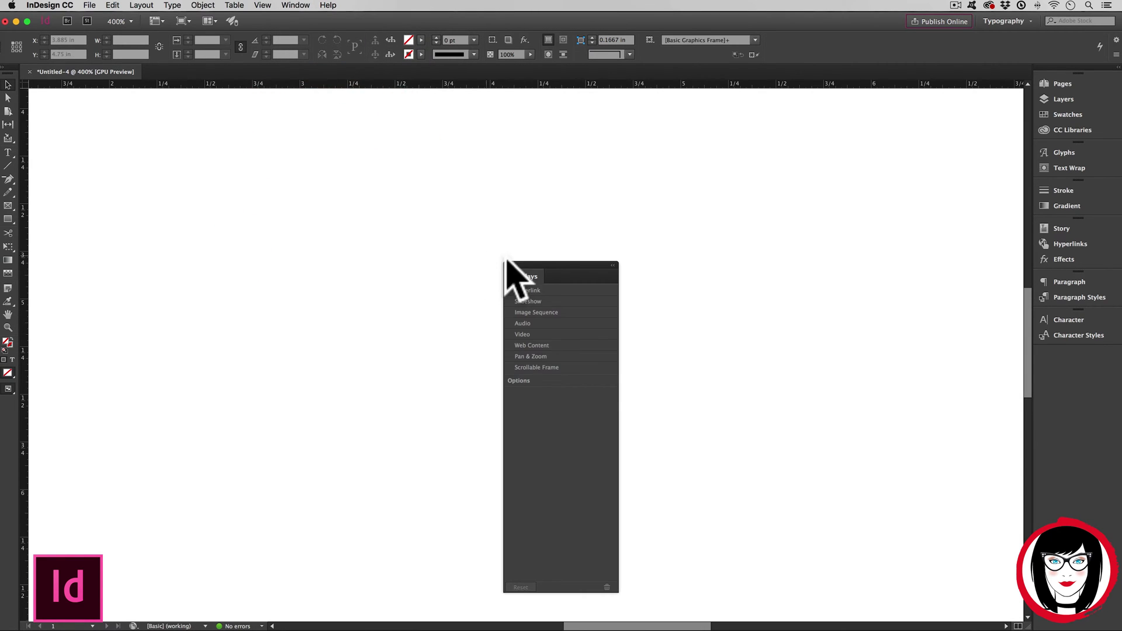
drag(513, 276, 1068, 345)
click(835, 164)
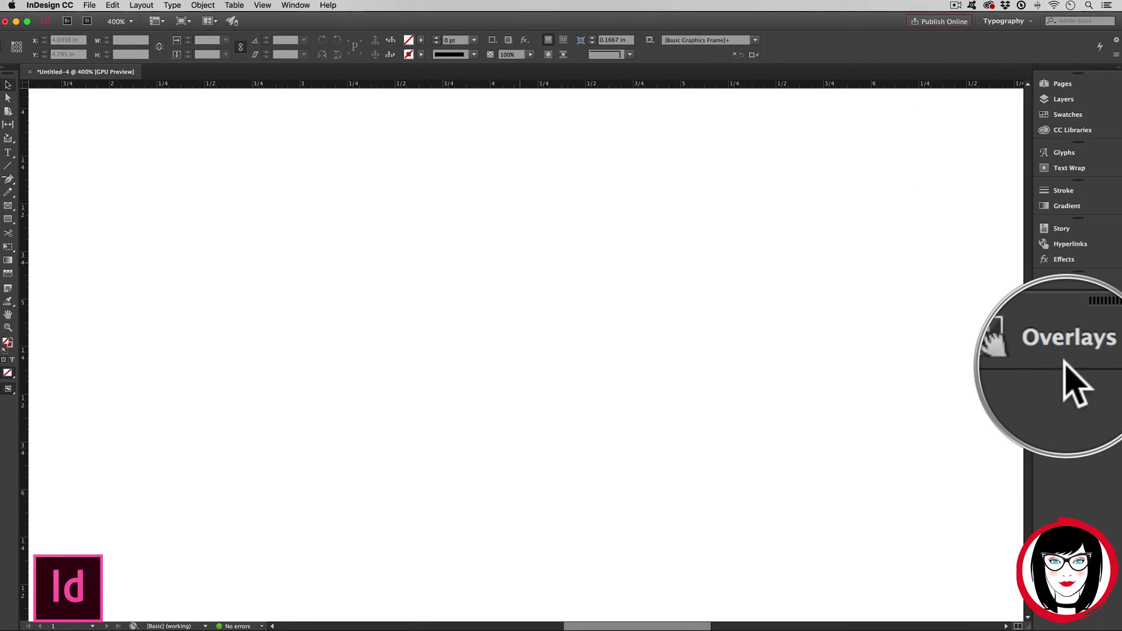
- Switch to the Essentials workspace and then back to Typography
click(1005, 21)
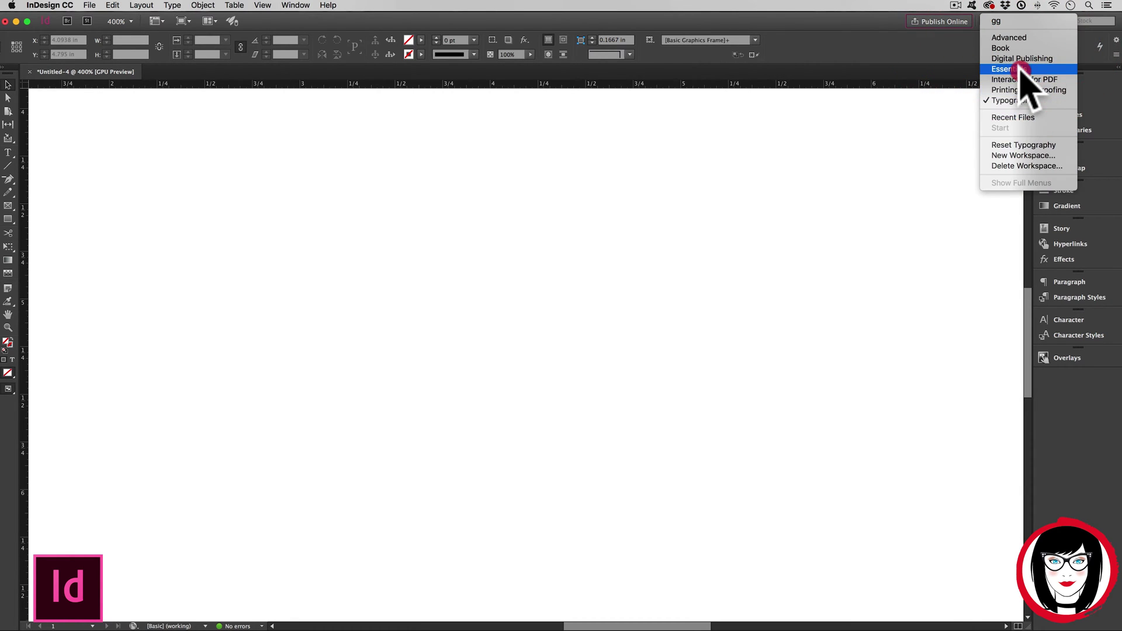
click(1020, 69)
click(1007, 21)
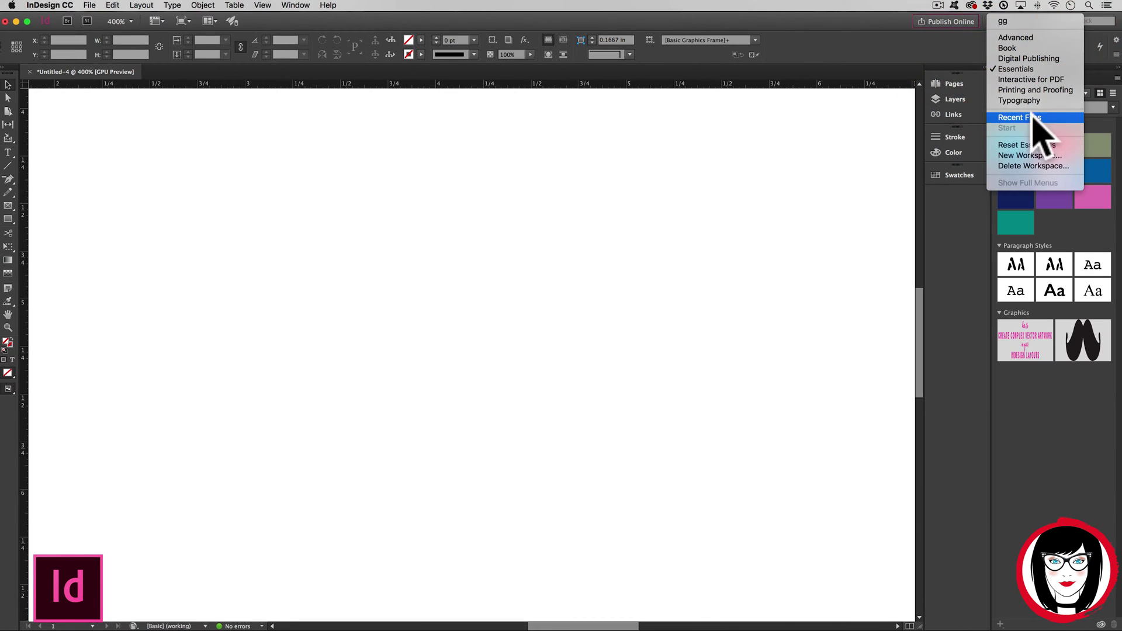
click(1032, 100)
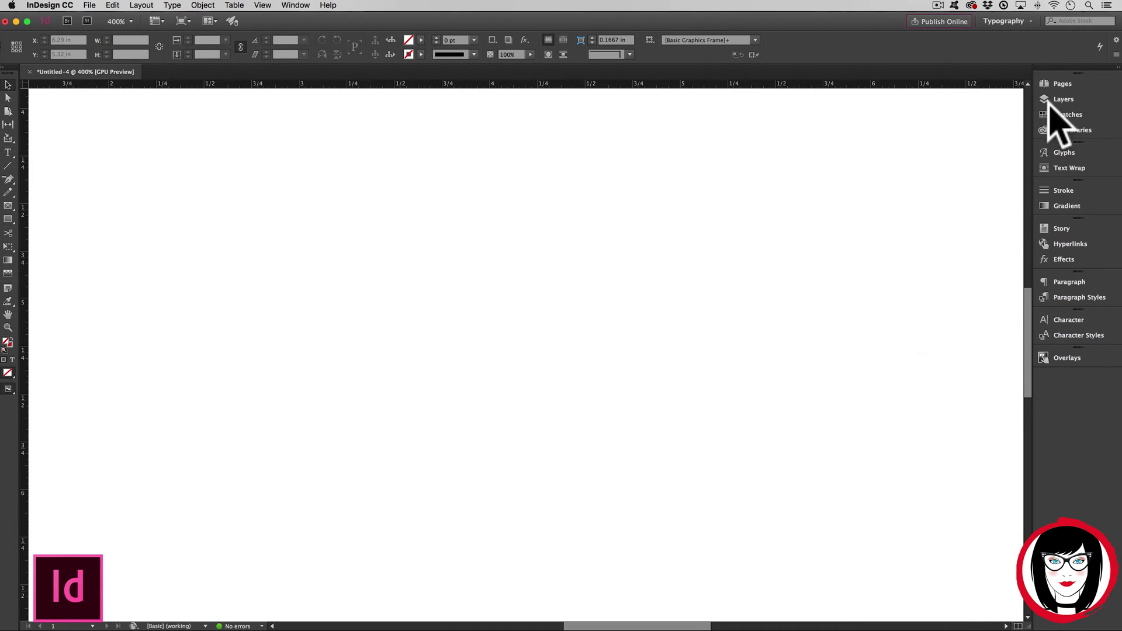
- Reset the Typography workspace to its defaults, removing the Overlays panel
click(1003, 21)
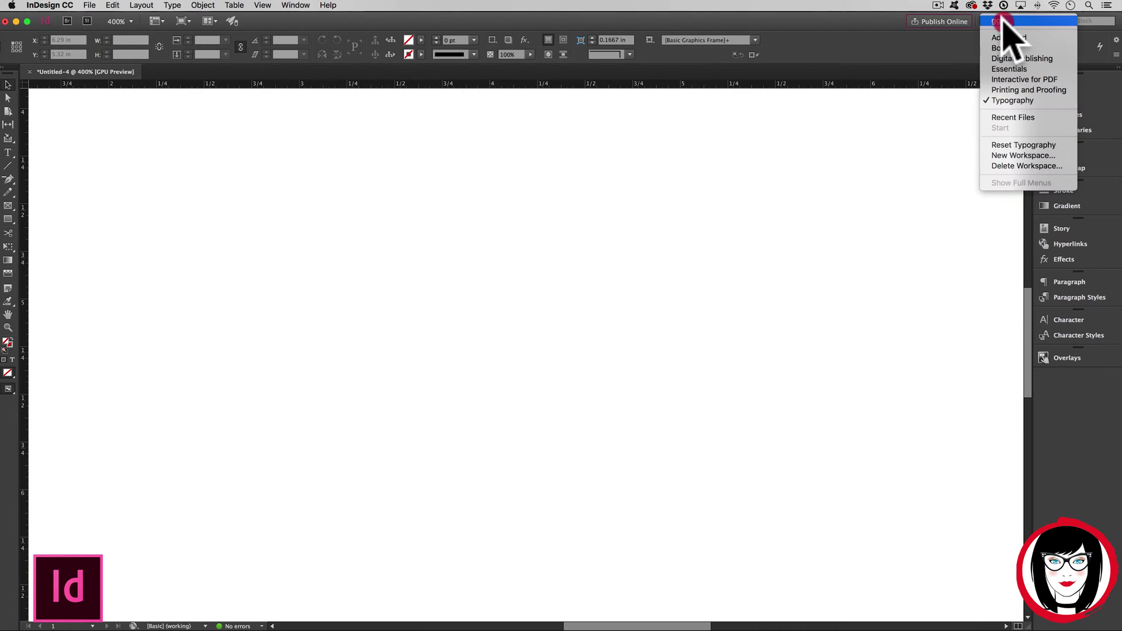
click(1008, 145)
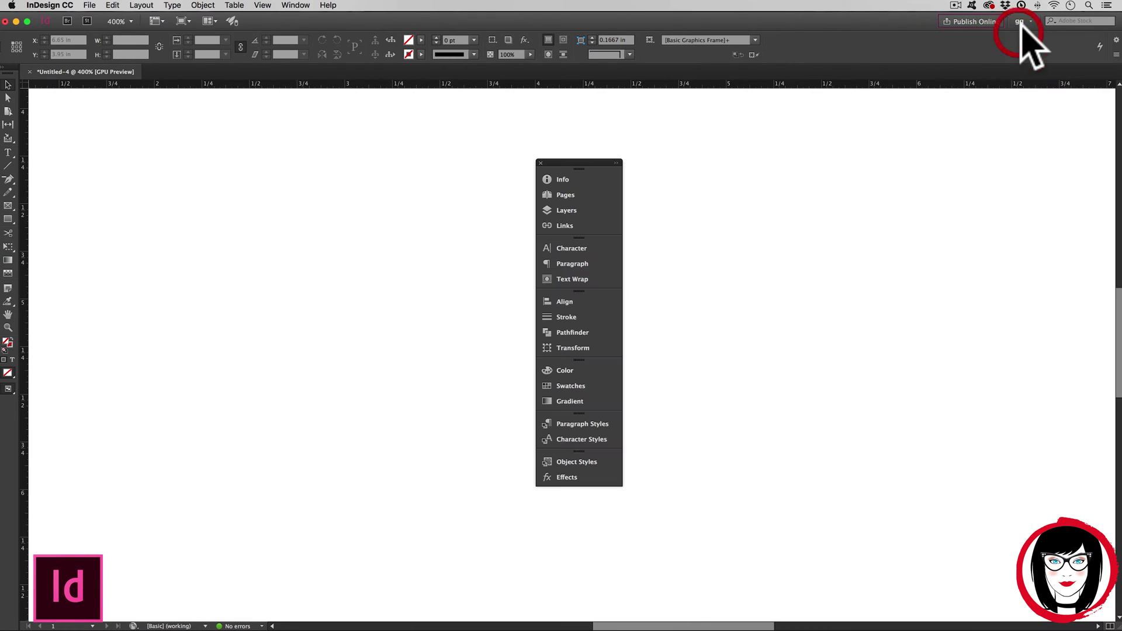
click(1029, 21)
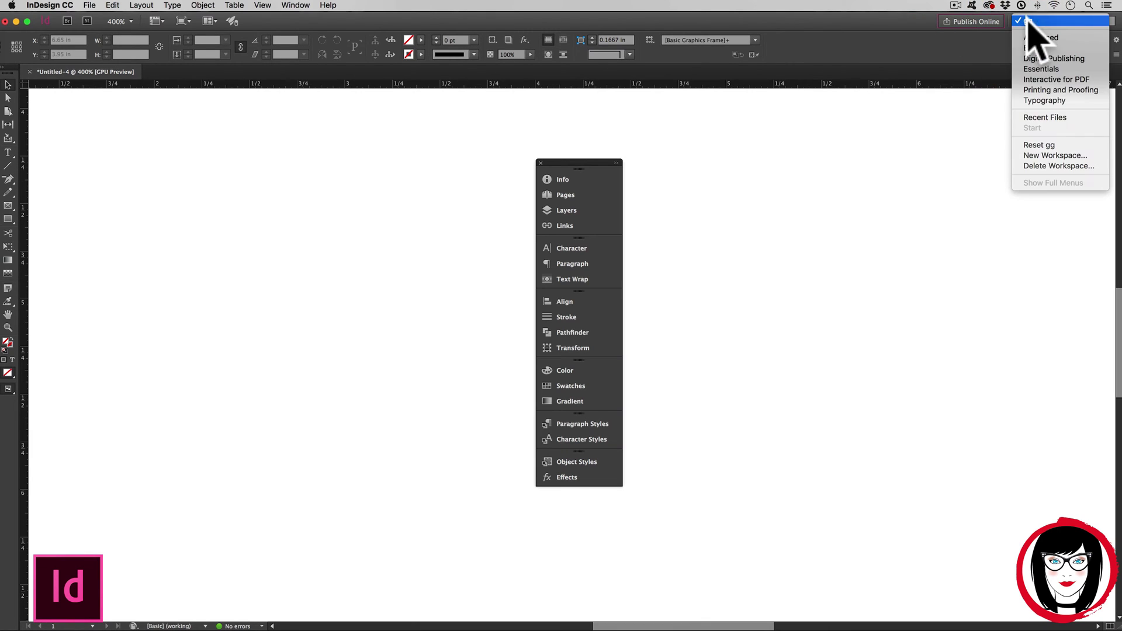
- Save the floating panel layout as the new workspace 'graphics grrrl'
click(1061, 156)
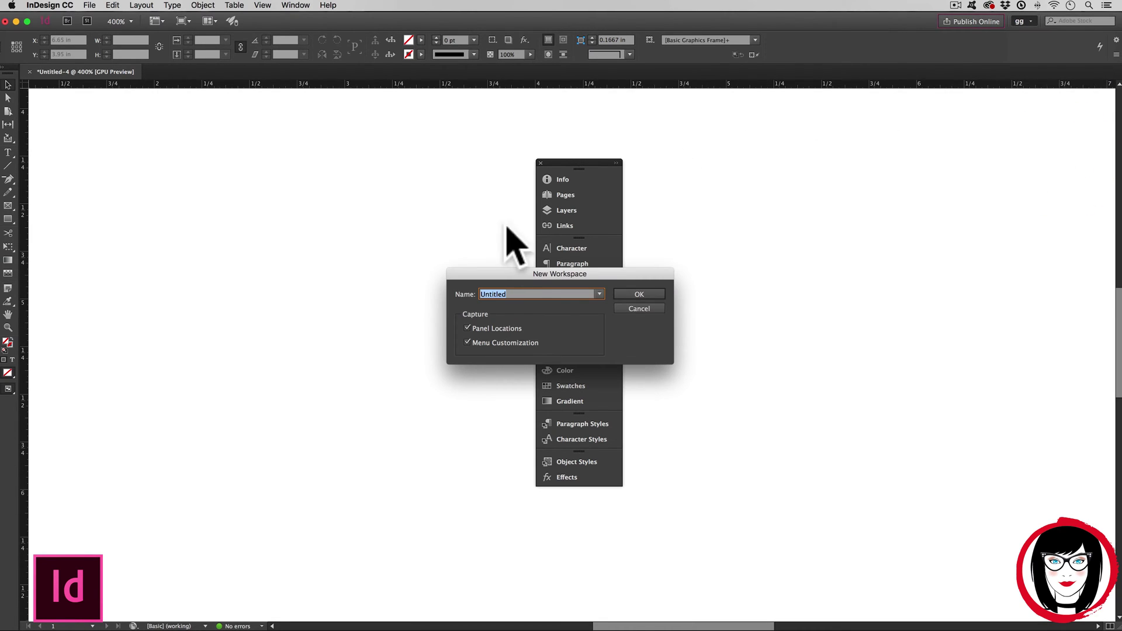
text(graphics grrrl)
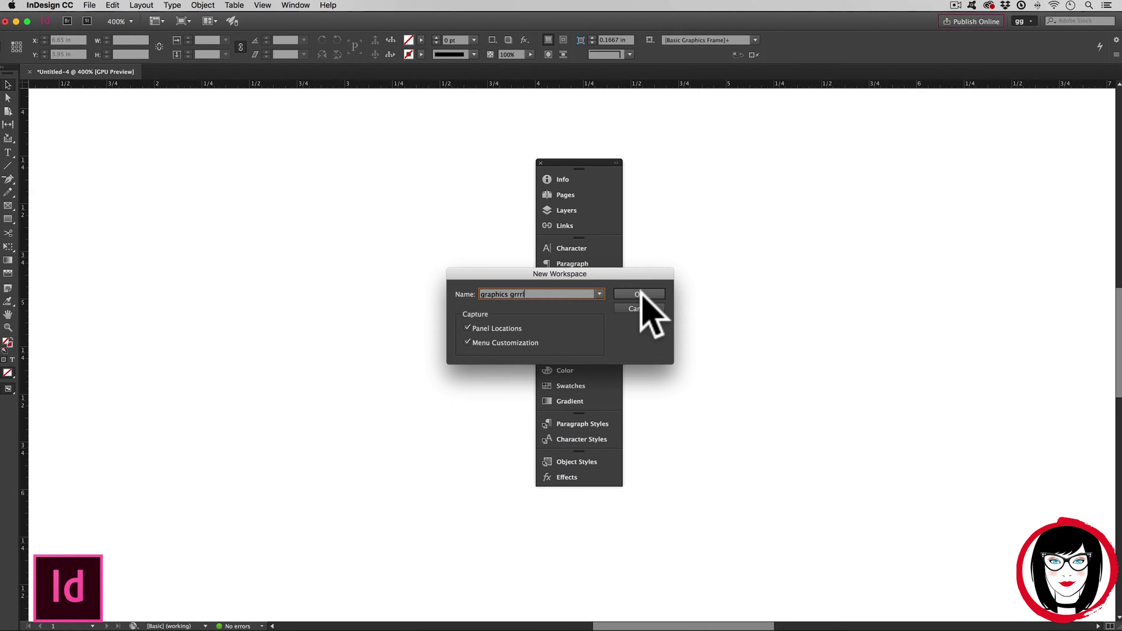
click(643, 295)
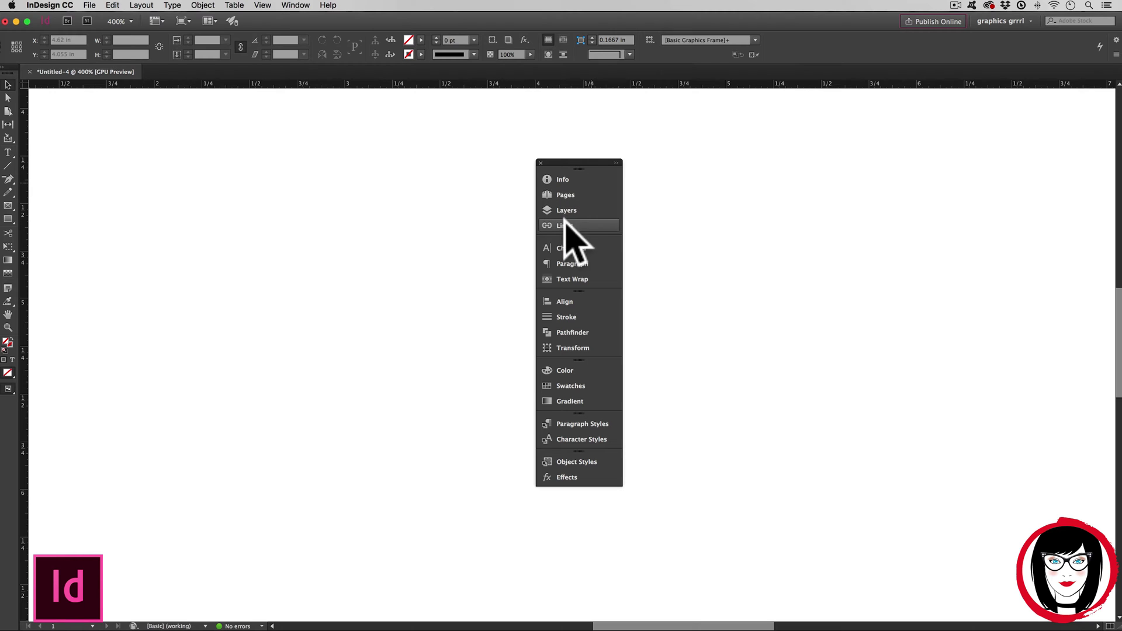
- Show the Info panel and pull it out into its own floating panel
click(296, 6)
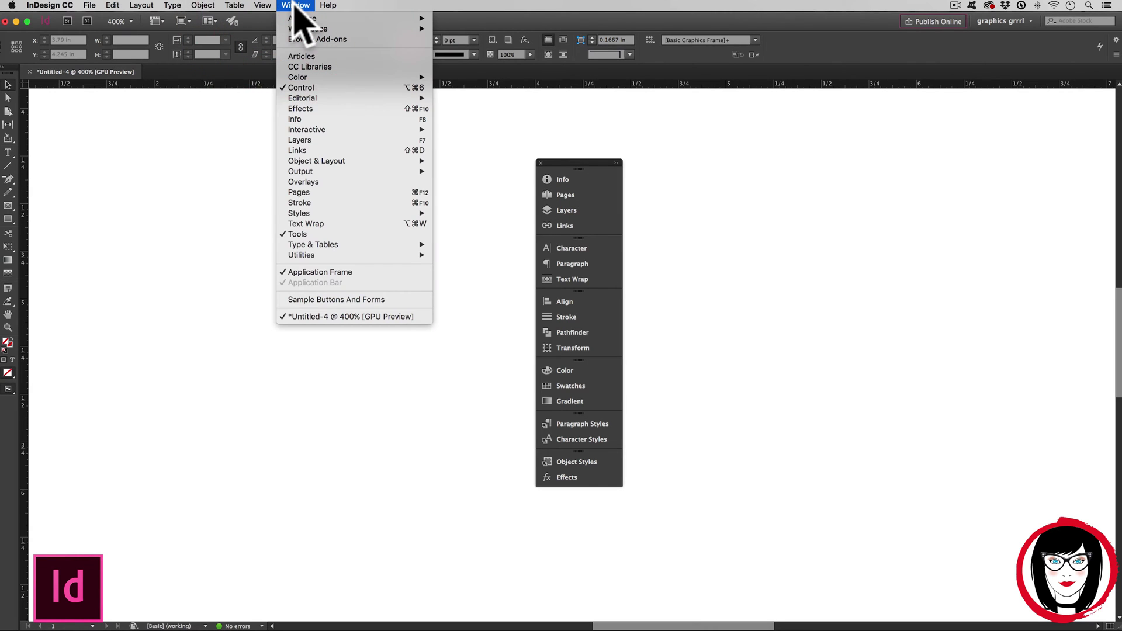
click(297, 5)
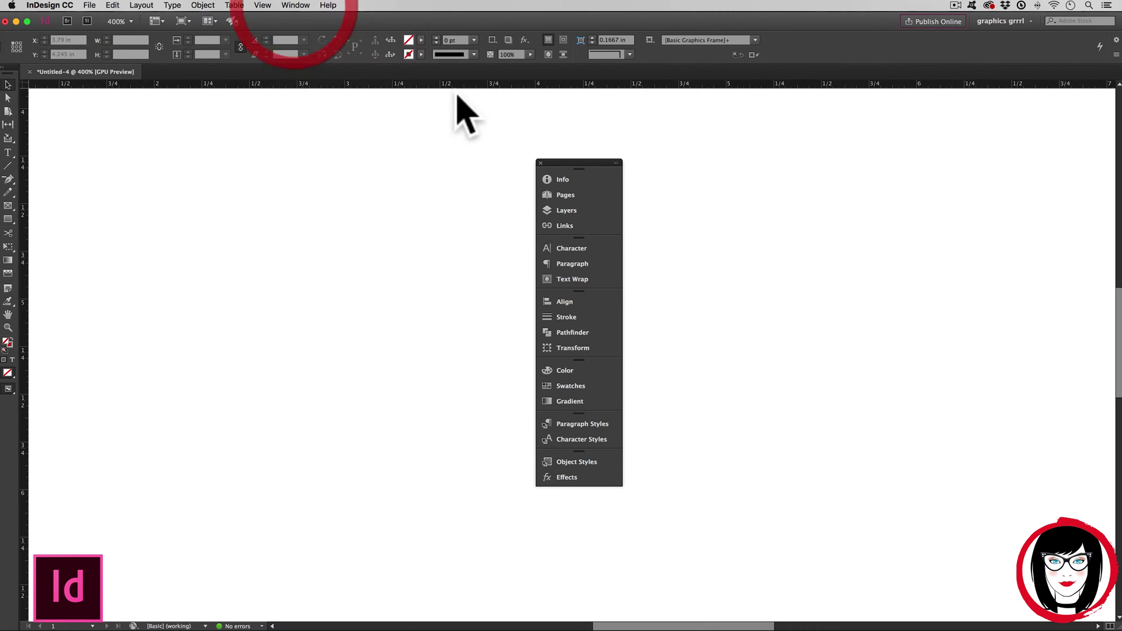
click(297, 6)
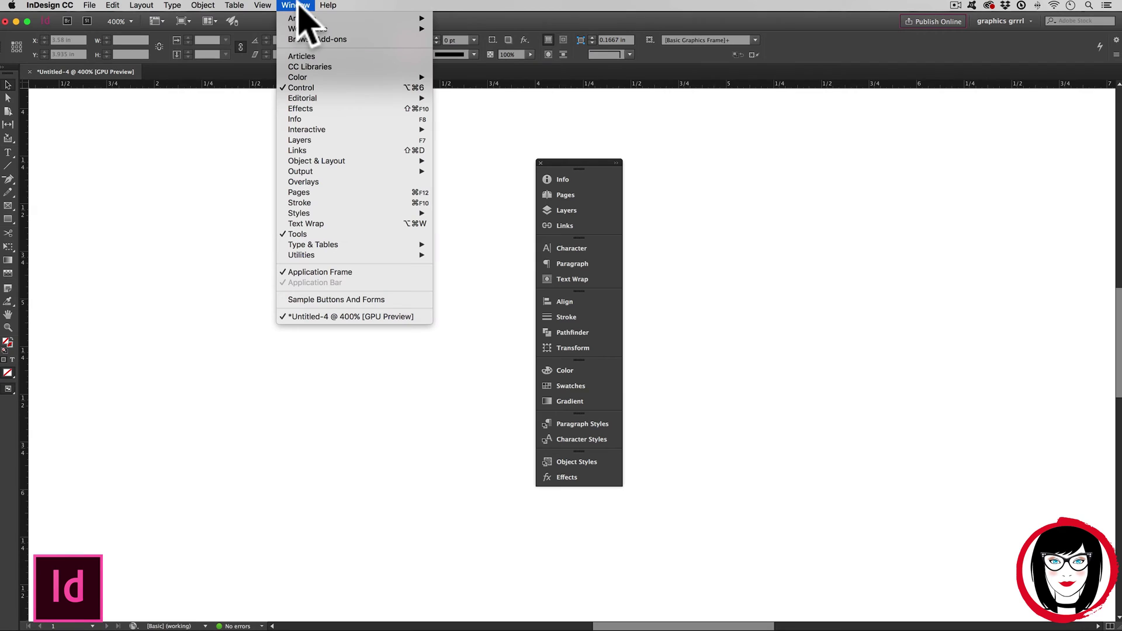
click(301, 119)
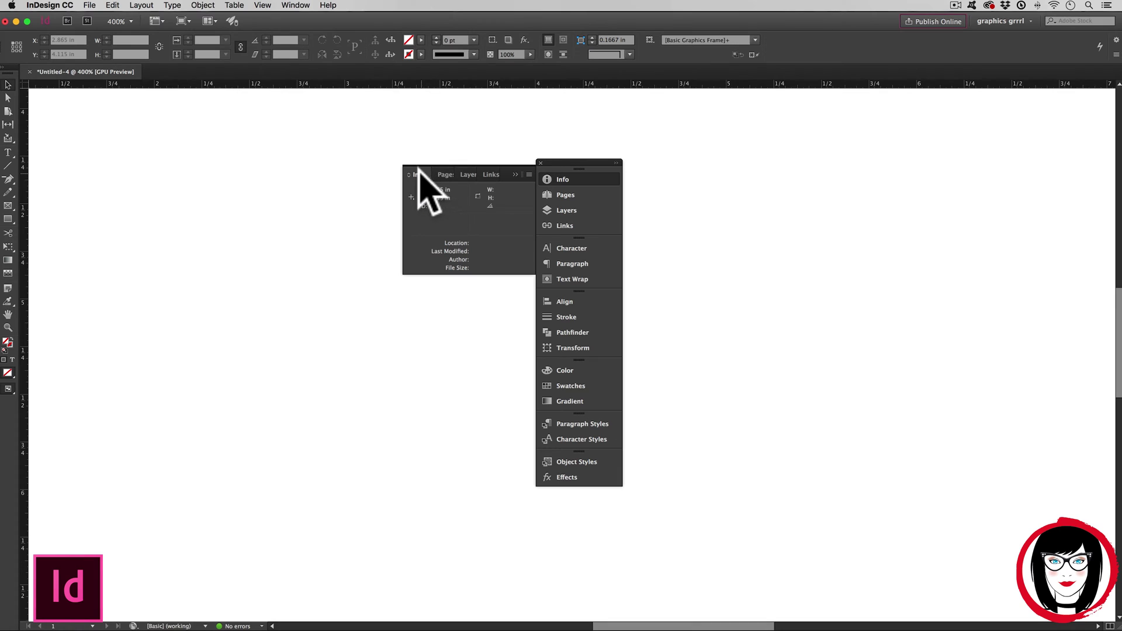
drag(418, 174, 243, 161)
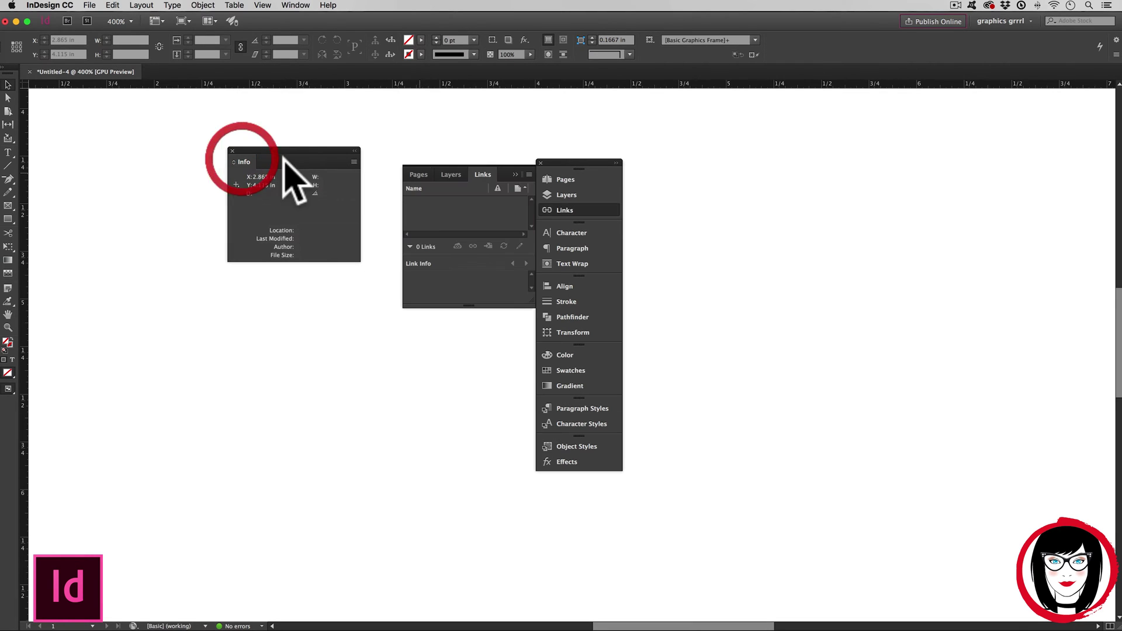
- Collapse the Pages, Layers and Links group to icons and reposition the floating Info panel
click(483, 169)
drag(258, 165, 324, 159)
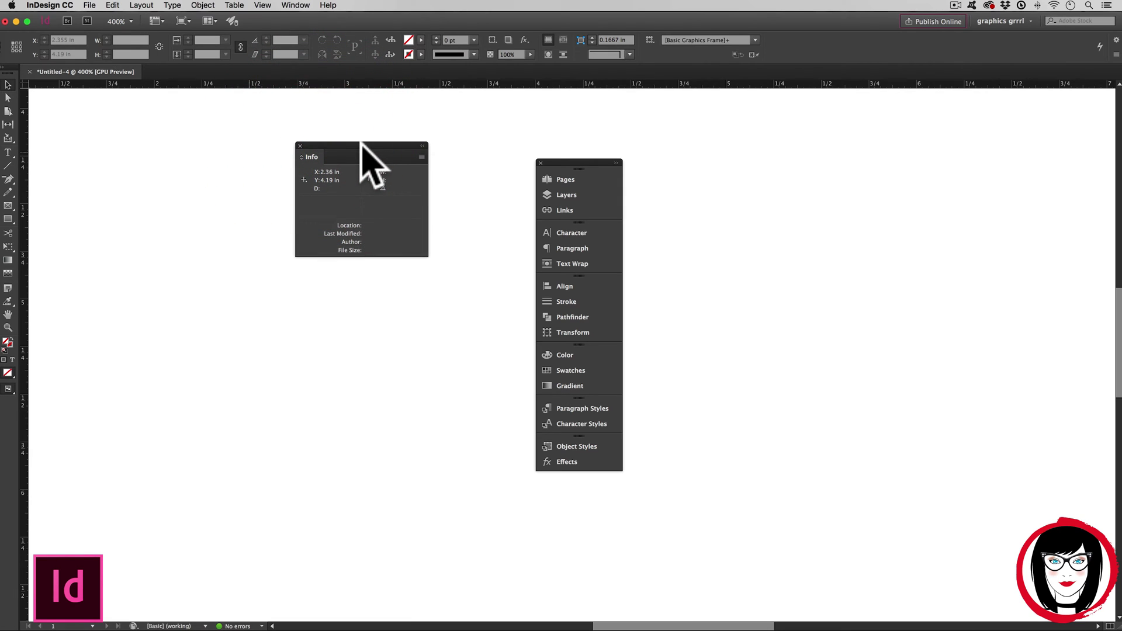
drag(362, 143, 158, 125)
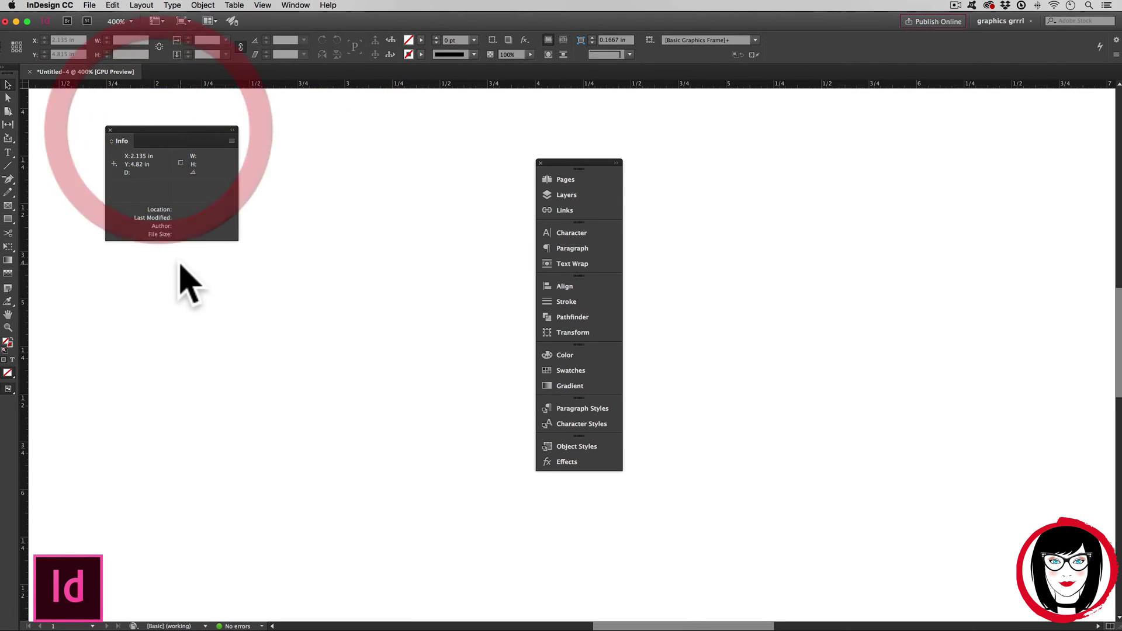
mouse_move(217, 127)
mouse_down()
mouse_move(540, 170)
mouse_move(195, 158)
mouse_move(206, 133)
mouse_up()
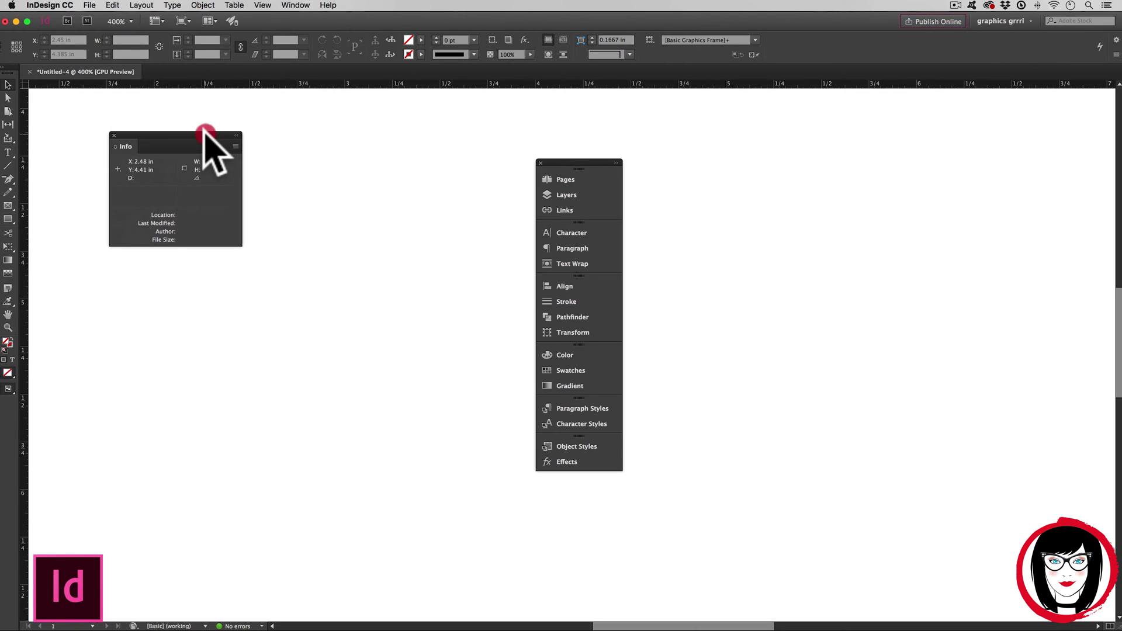
- Split the Character panel out of its group and float it below the Info panel
click(576, 234)
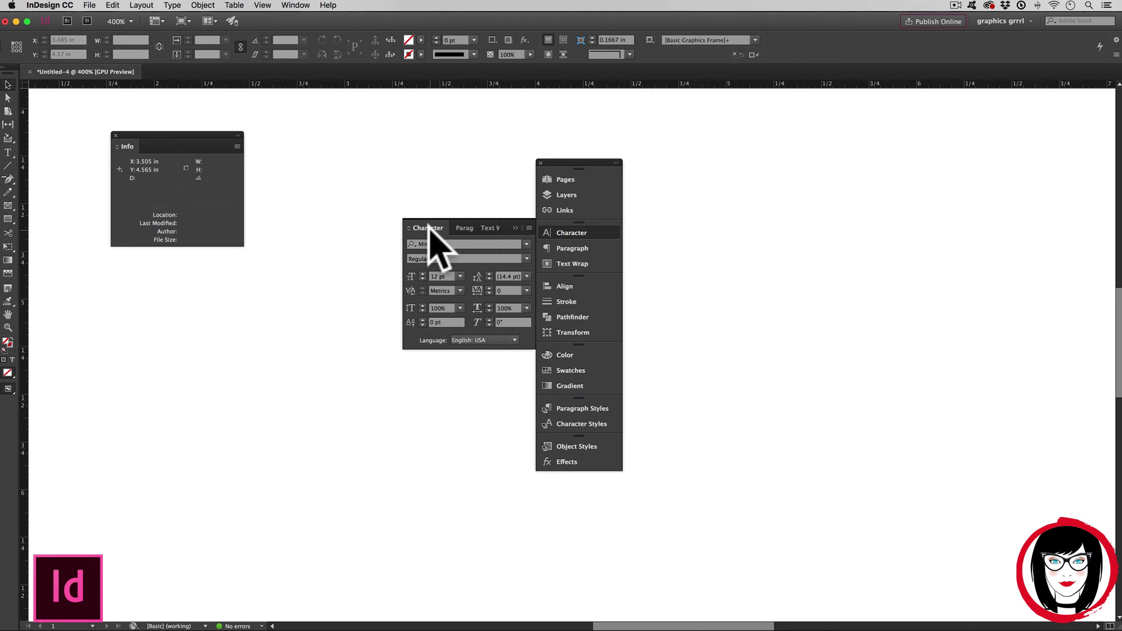
drag(429, 228, 181, 300)
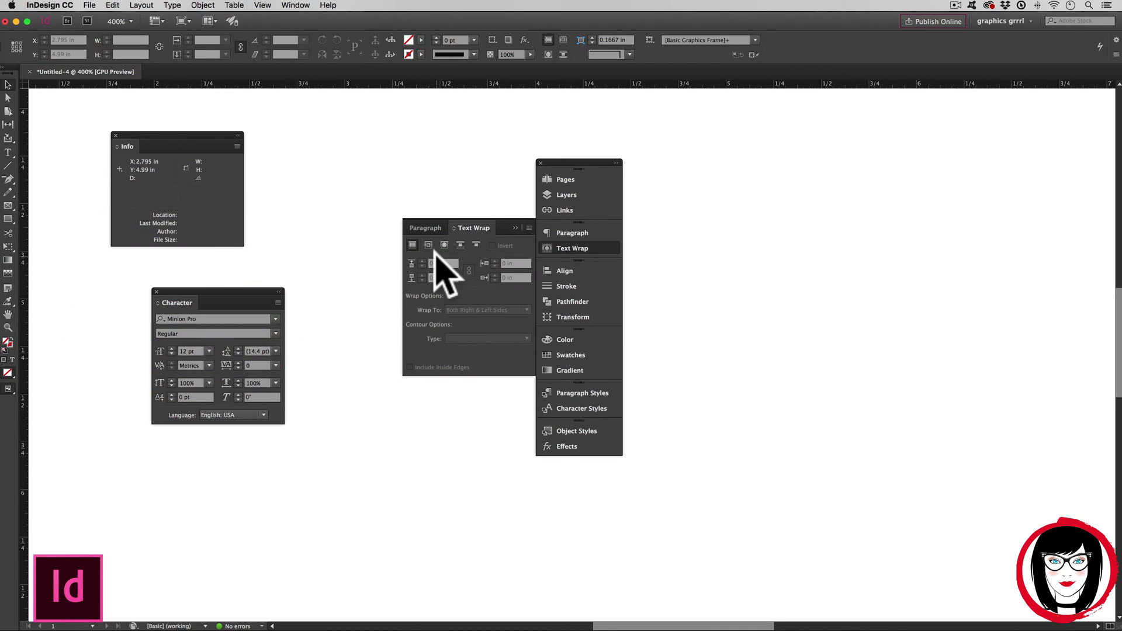
click(476, 223)
drag(195, 293, 155, 262)
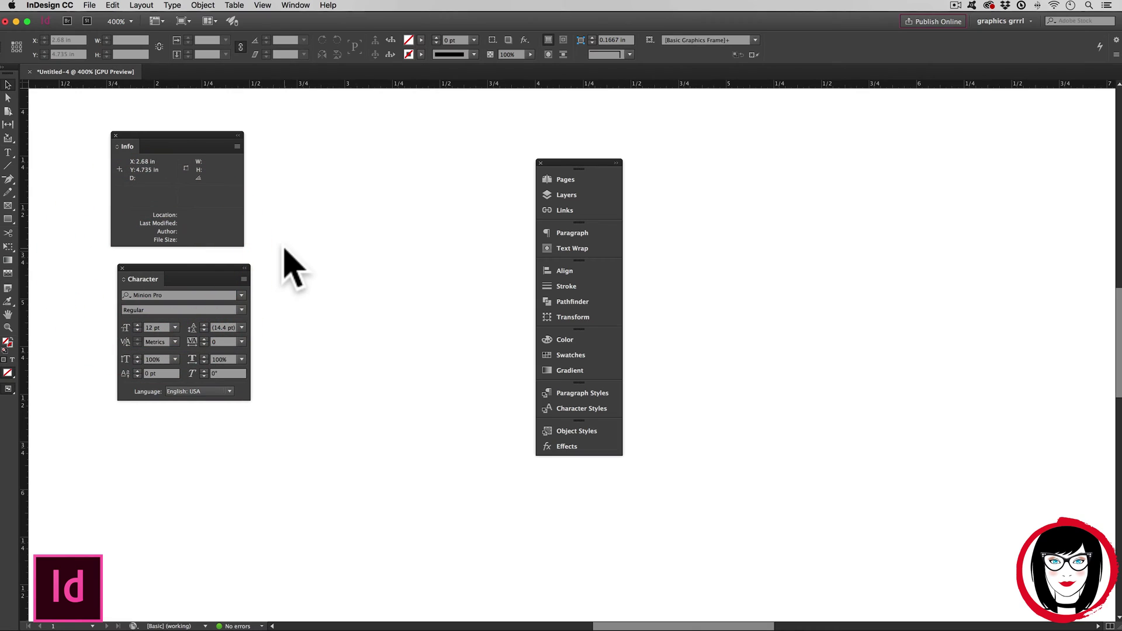
click(295, 4)
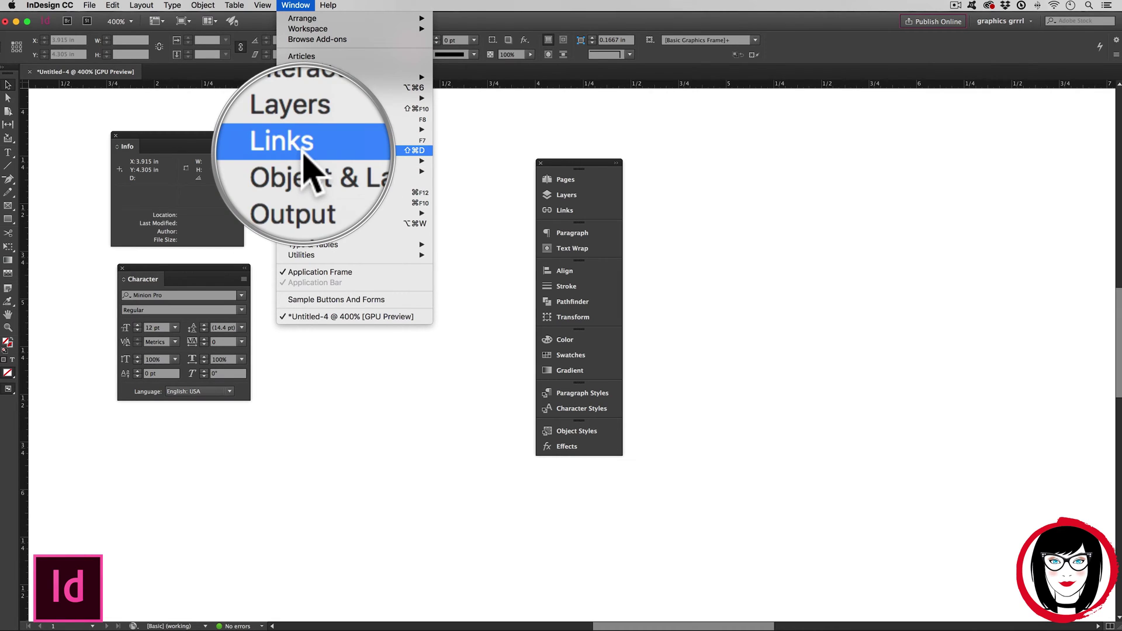
- Dock Info into the Pages/Layers/Links group and return Character to Paragraph and Text Wrap
key(Escape)
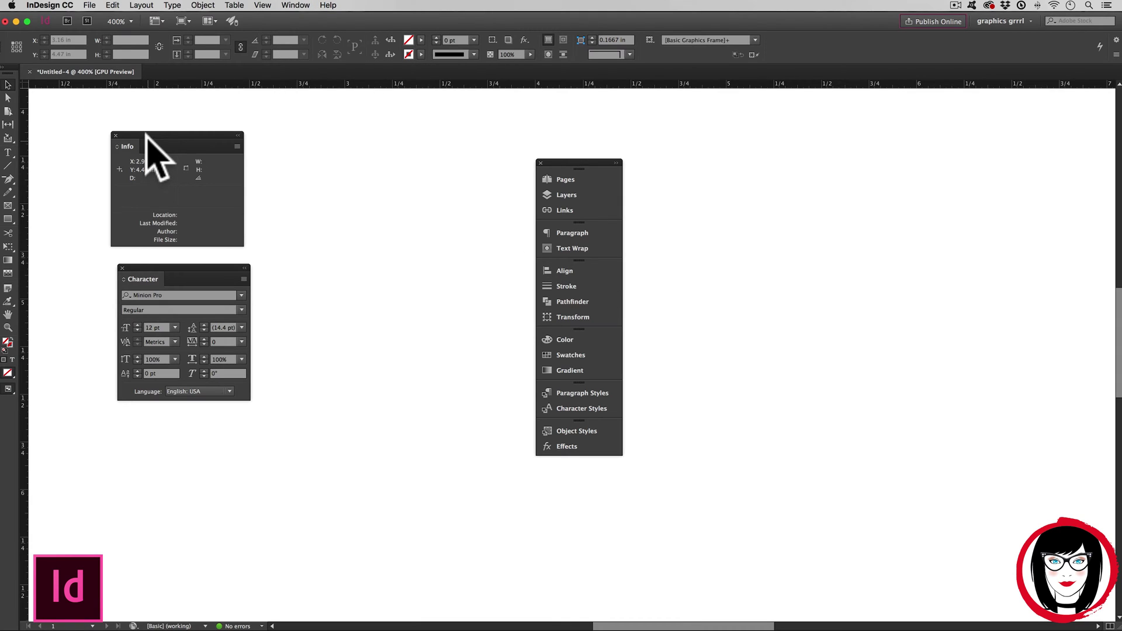
drag(159, 133, 310, 150)
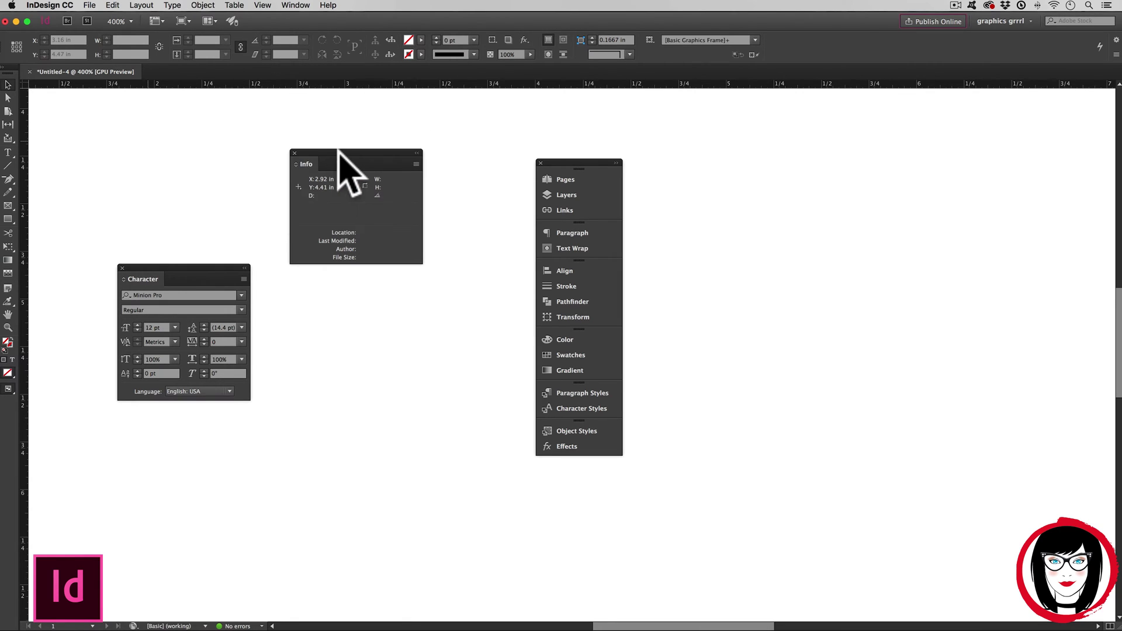
drag(336, 154, 575, 245)
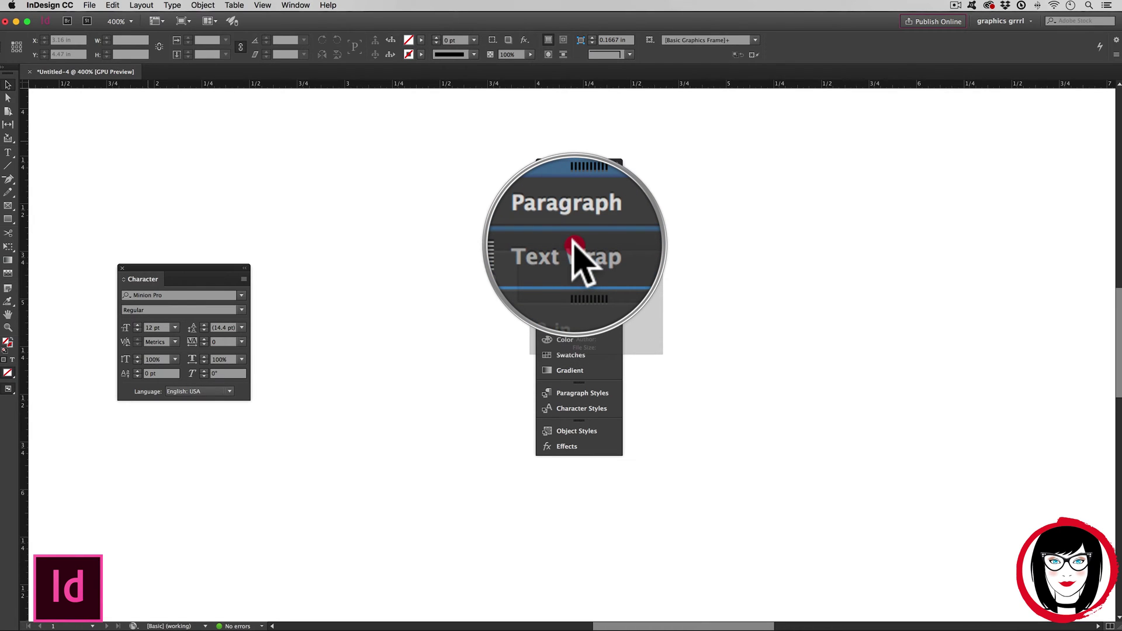
drag(575, 245, 576, 182)
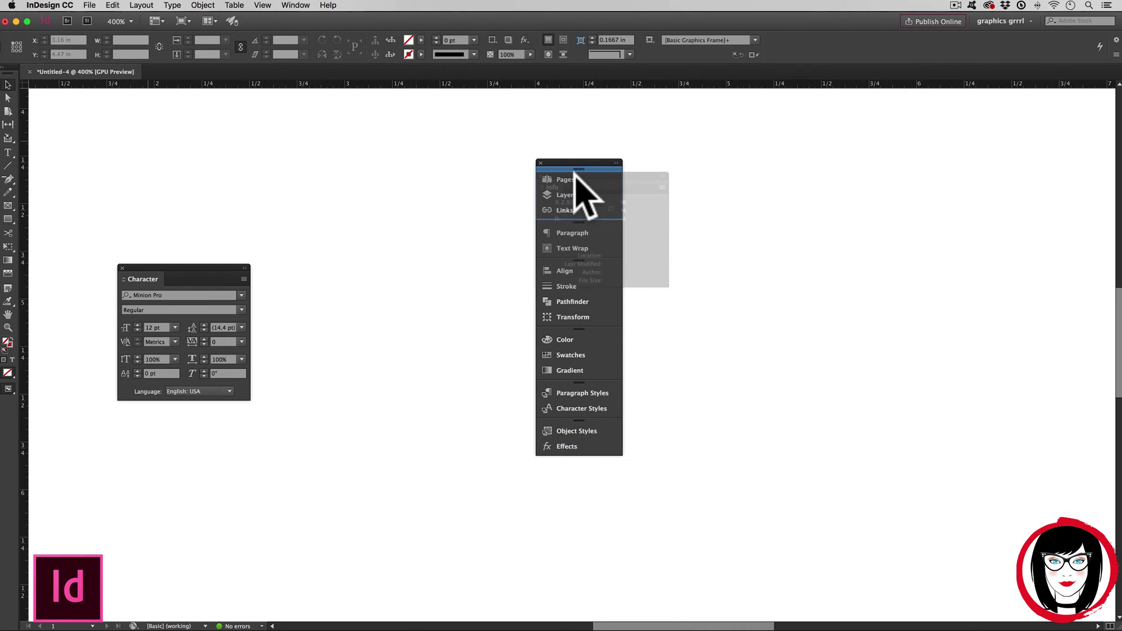
drag(577, 181, 576, 180)
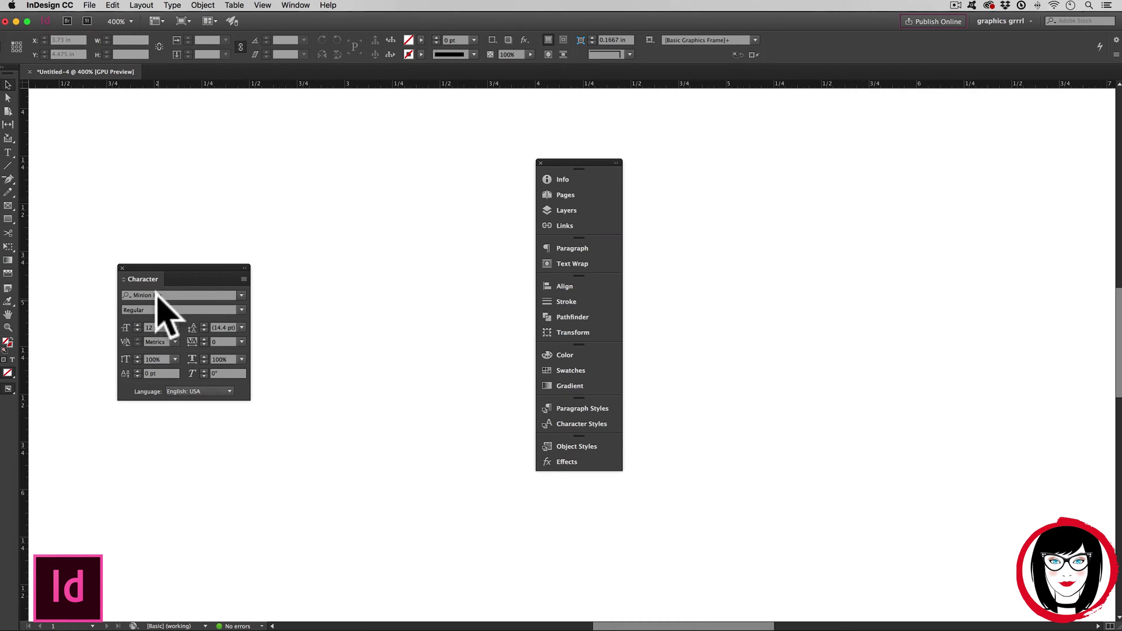
mouse_move(157, 266)
mouse_down()
mouse_move(214, 240)
mouse_move(563, 241)
mouse_up()
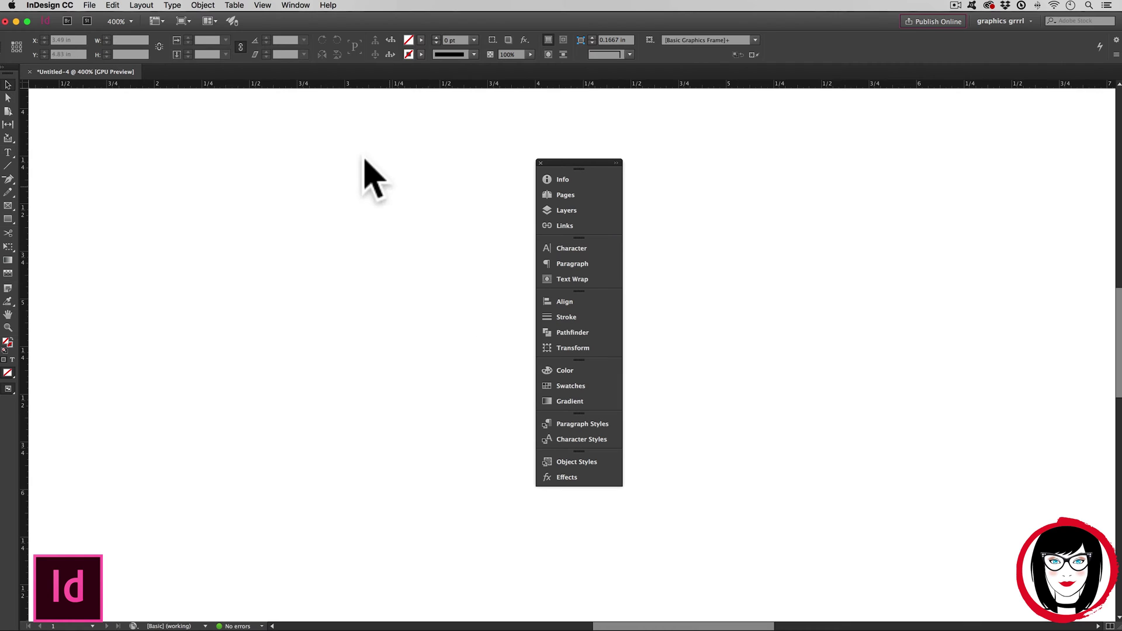
- Browse the Window menu's Color, Editorial, Interactive and Object & Layout panel submenus
click(294, 6)
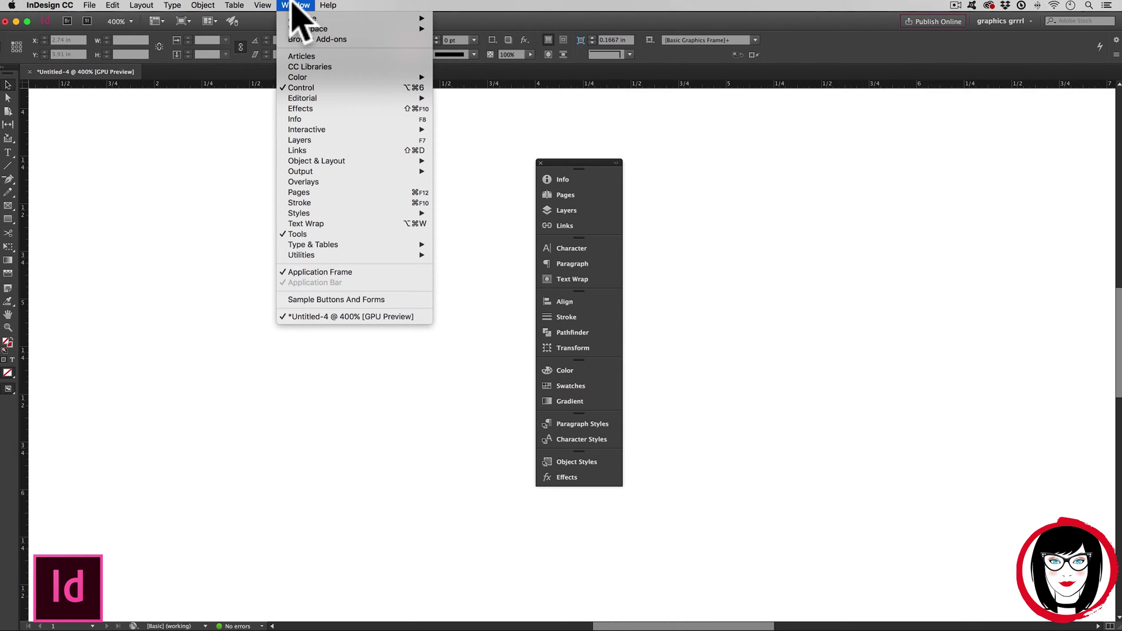
mouse_move(316, 76)
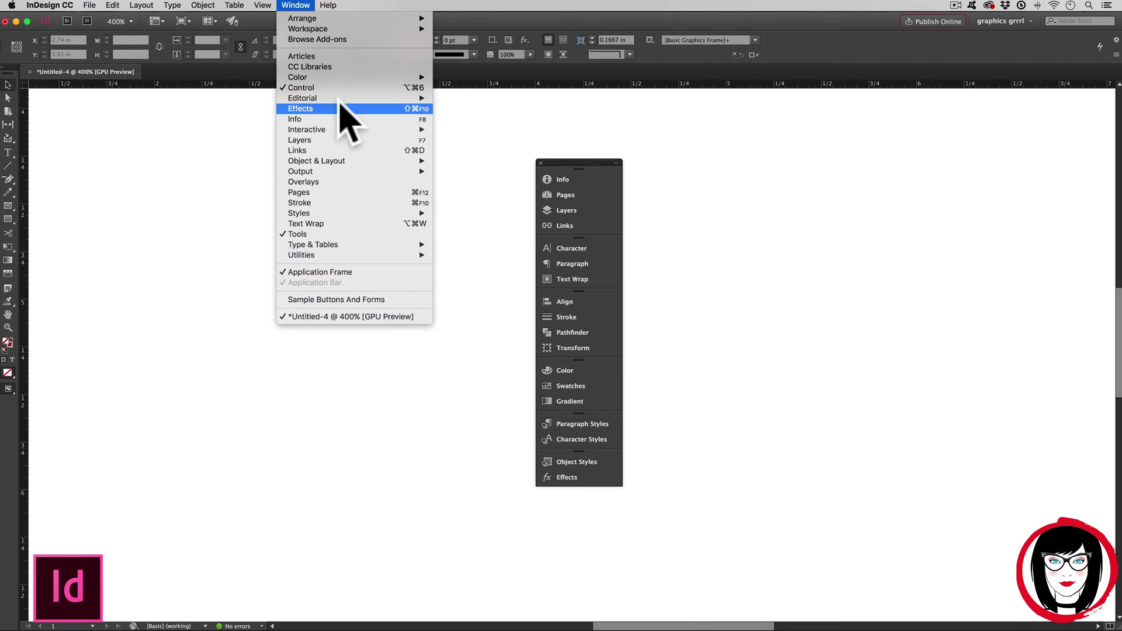
mouse_move(340, 97)
mouse_move(316, 131)
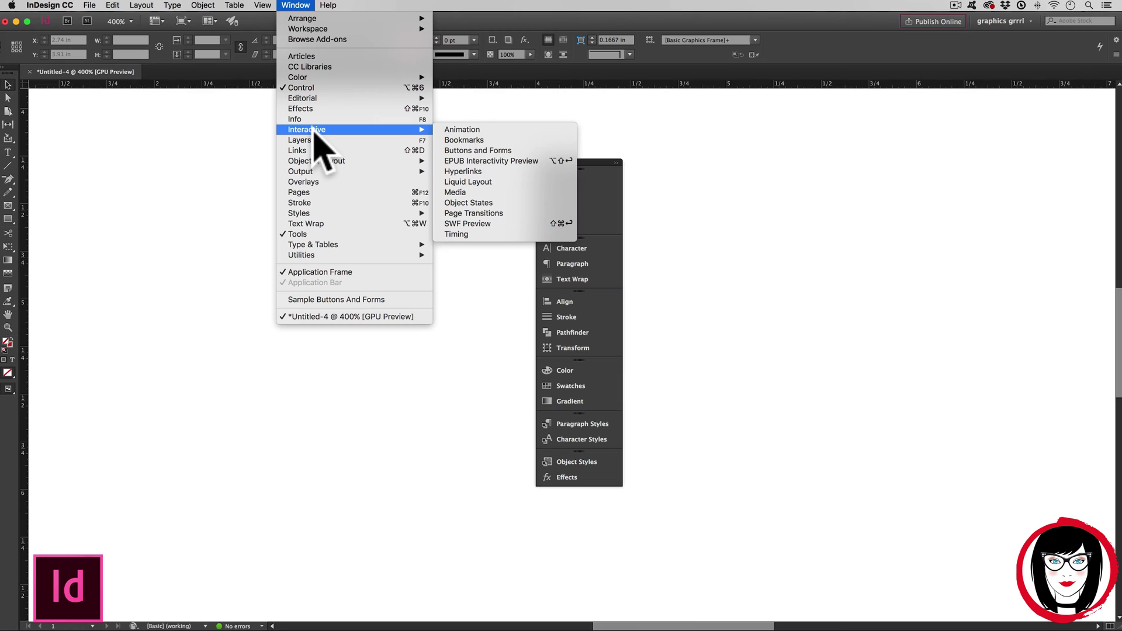
mouse_move(316, 161)
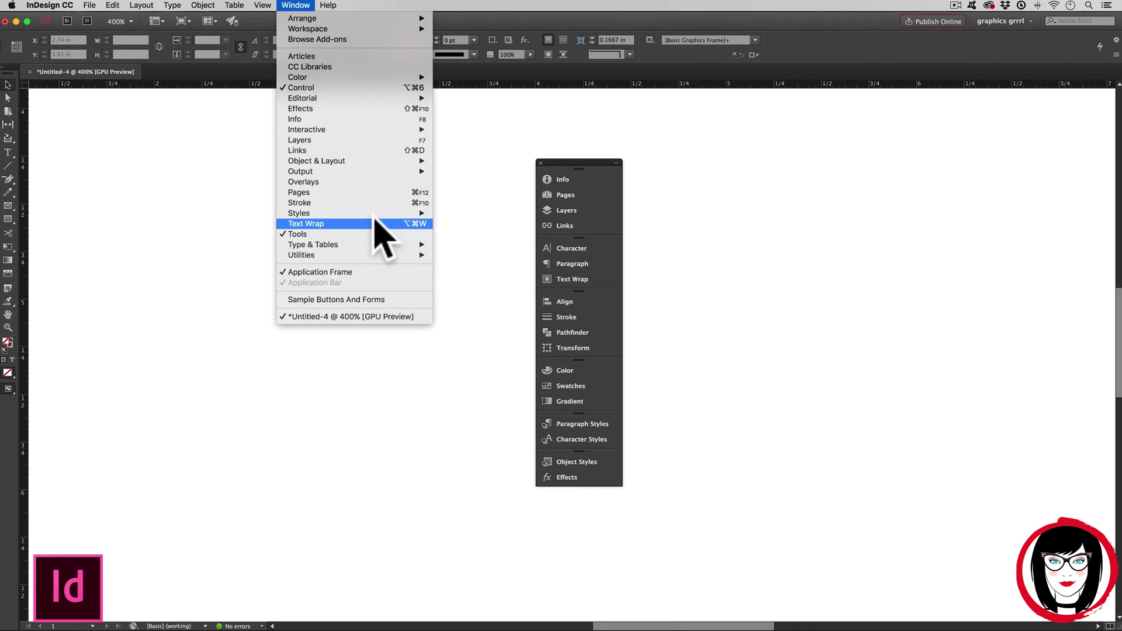
mouse_move(309, 215)
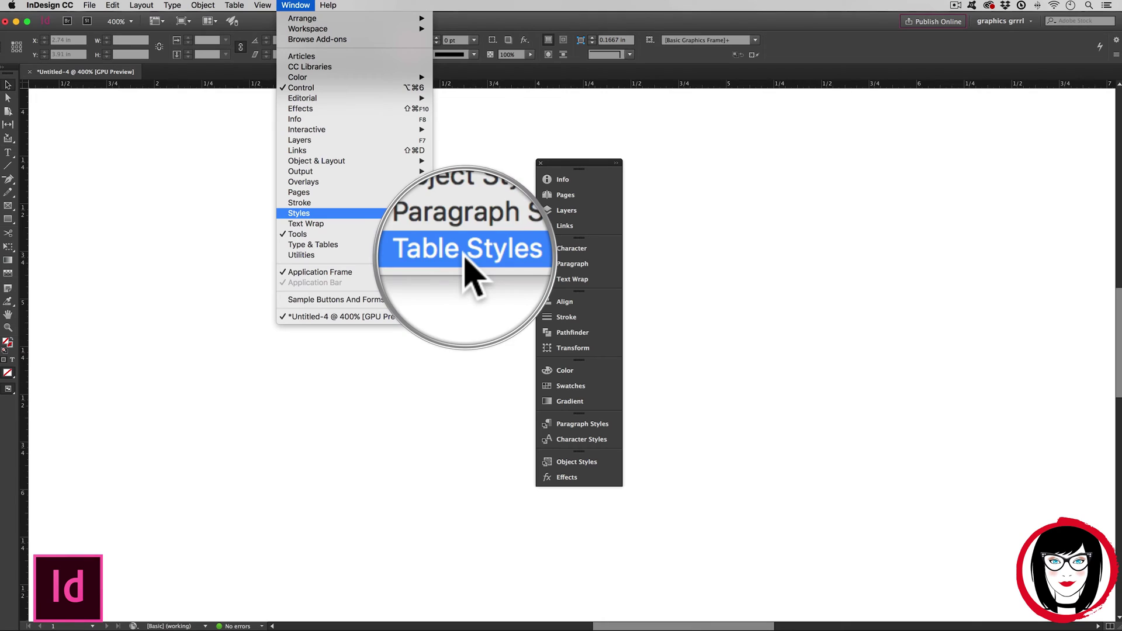
mouse_move(328, 246)
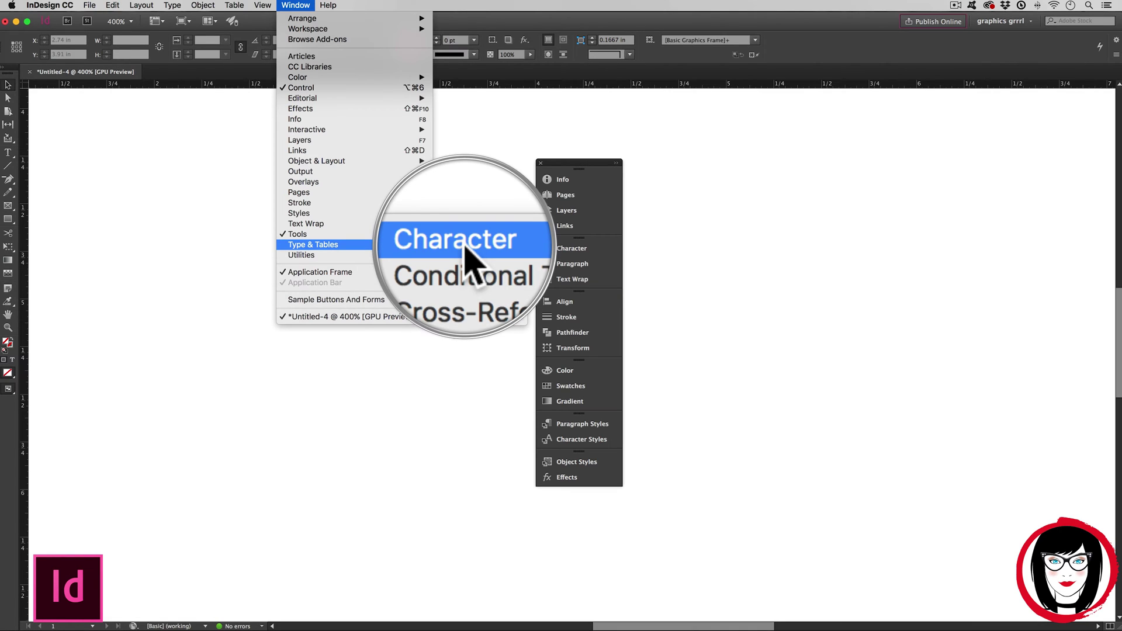
mouse_move(377, 161)
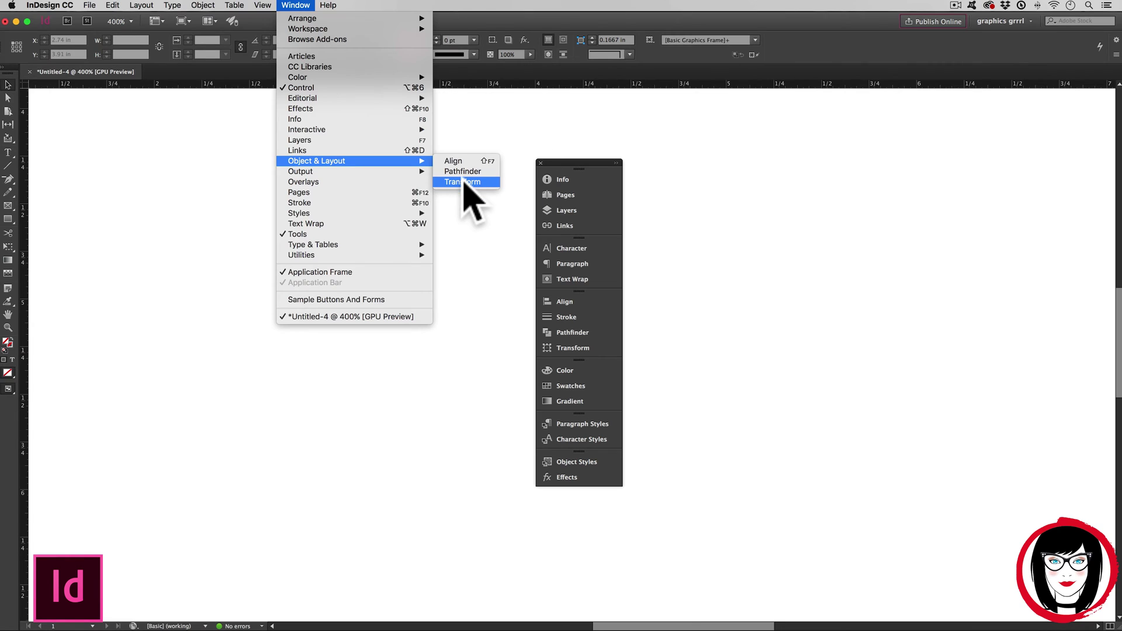
mouse_move(421, 77)
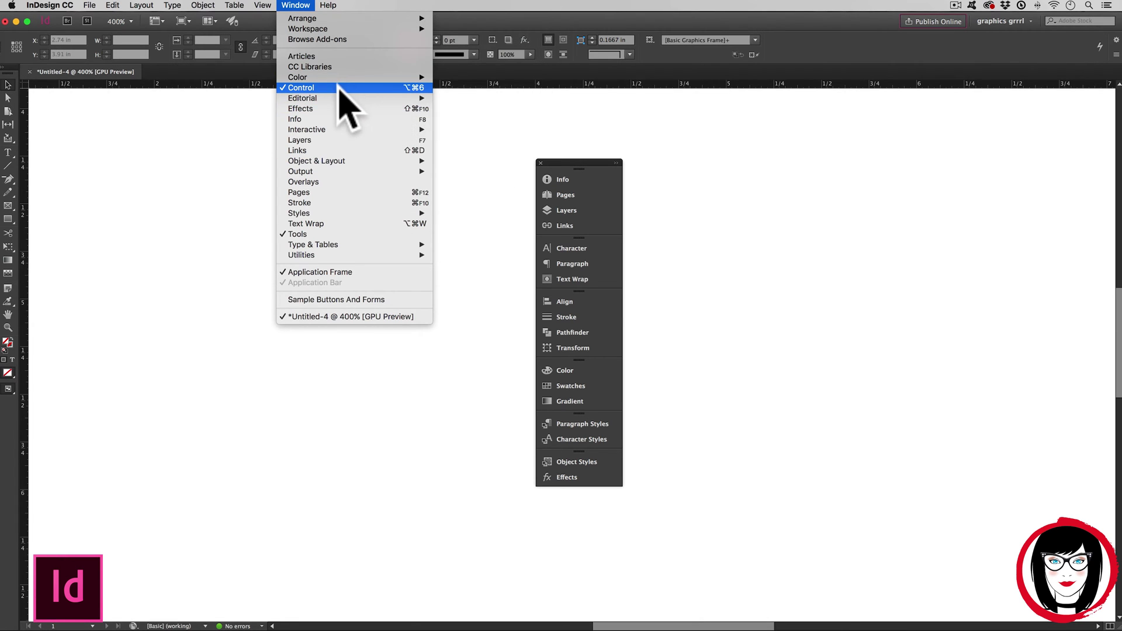
click(421, 8)
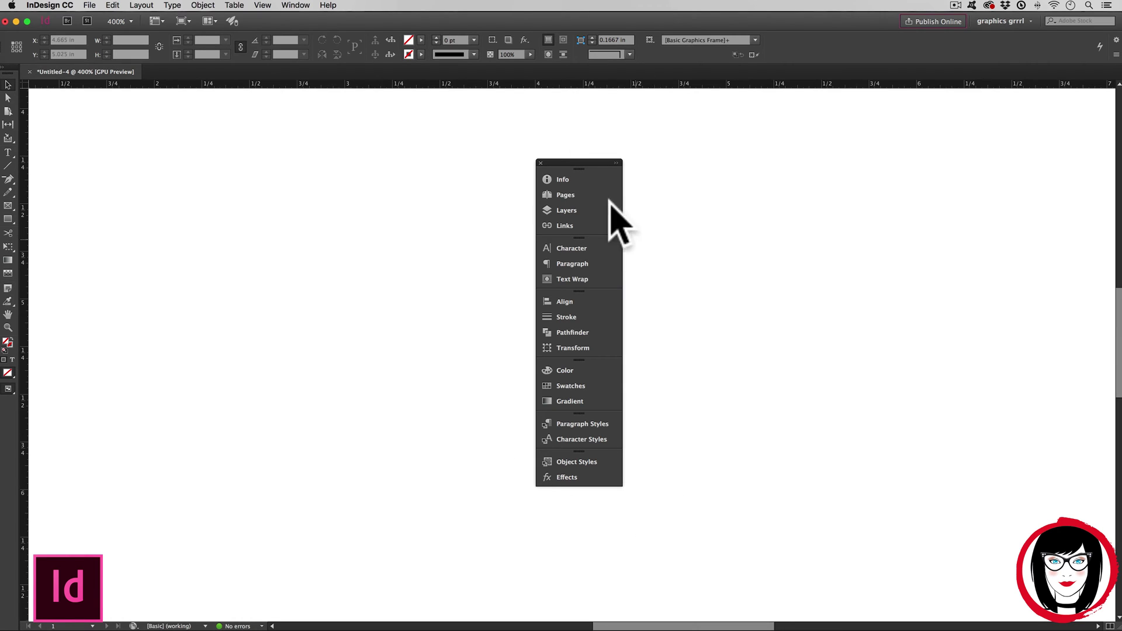
- Dock the floating panel column, Info through Effects, along the window's right edge
drag(572, 163, 1006, 101)
drag(1003, 105, 1111, 85)
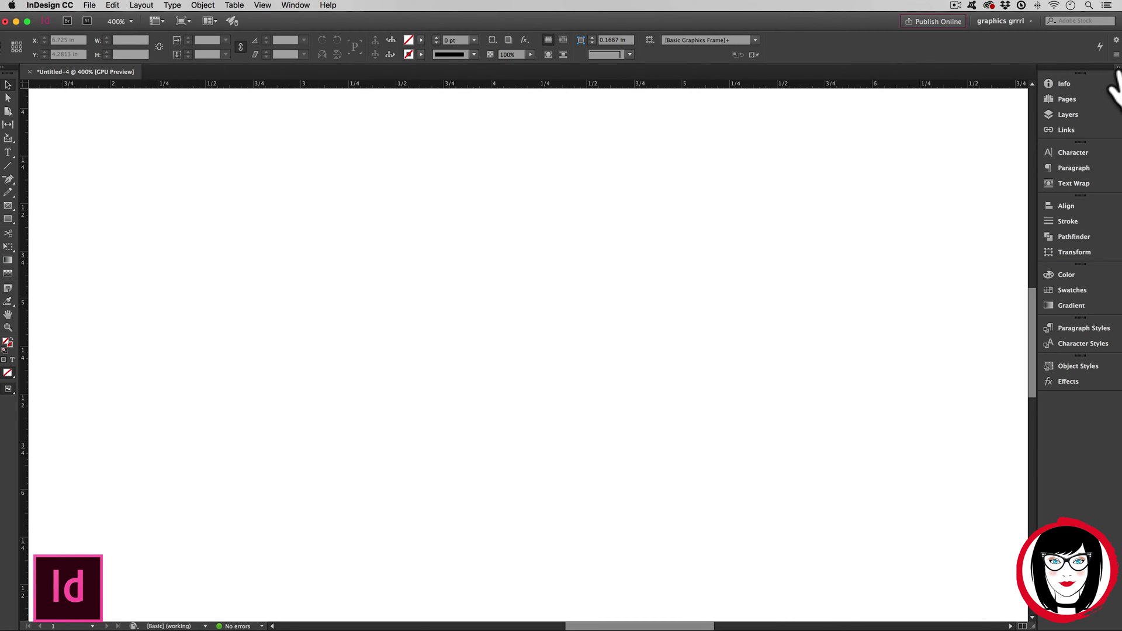
- Delete the 'graphics grrrl' workspace through Delete Workspace, leaving Essentials active
click(1017, 22)
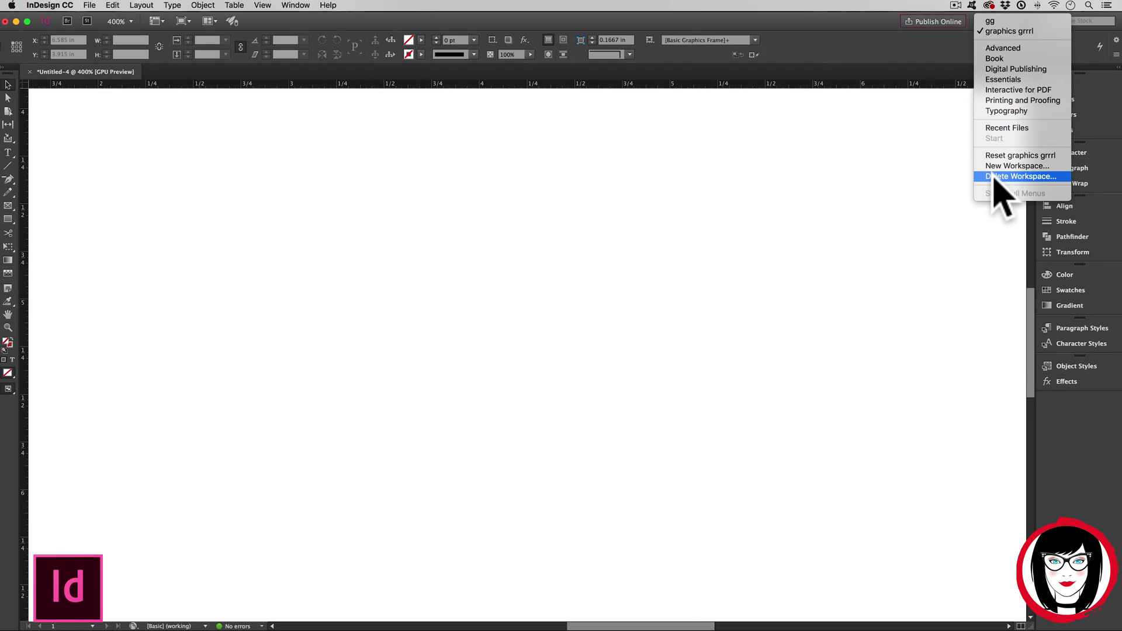
click(1023, 176)
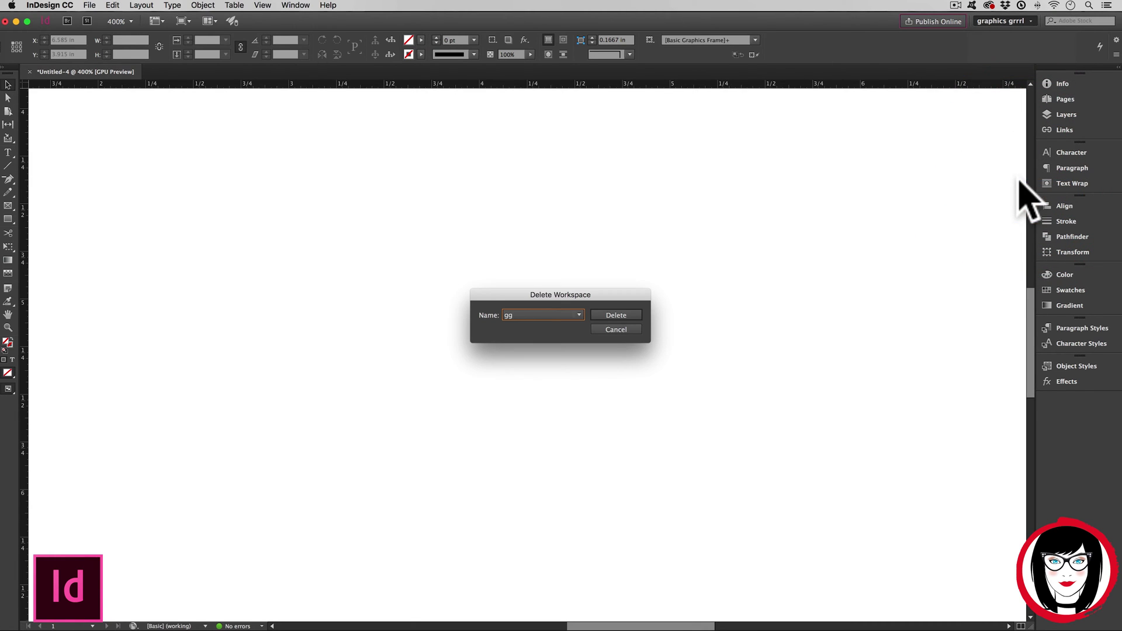
click(579, 316)
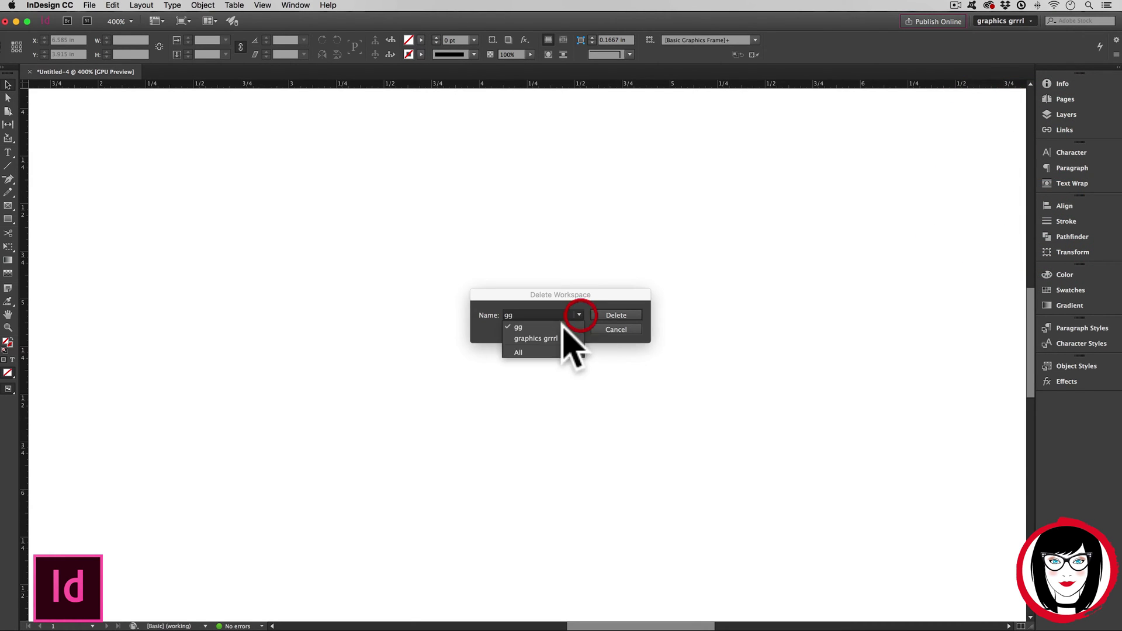
click(534, 337)
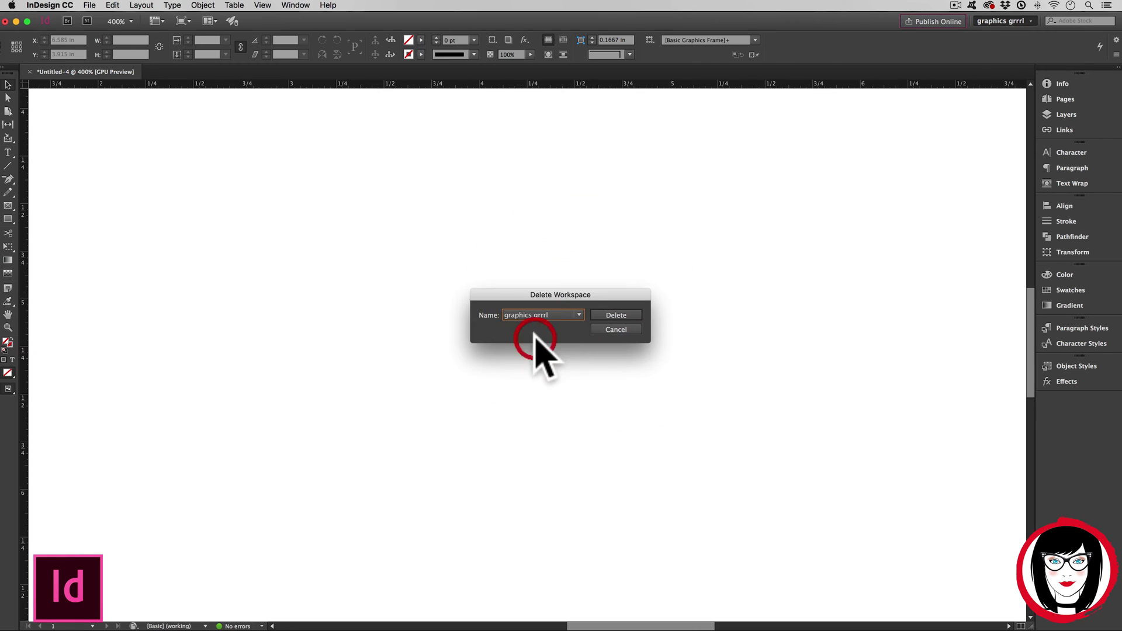
click(631, 316)
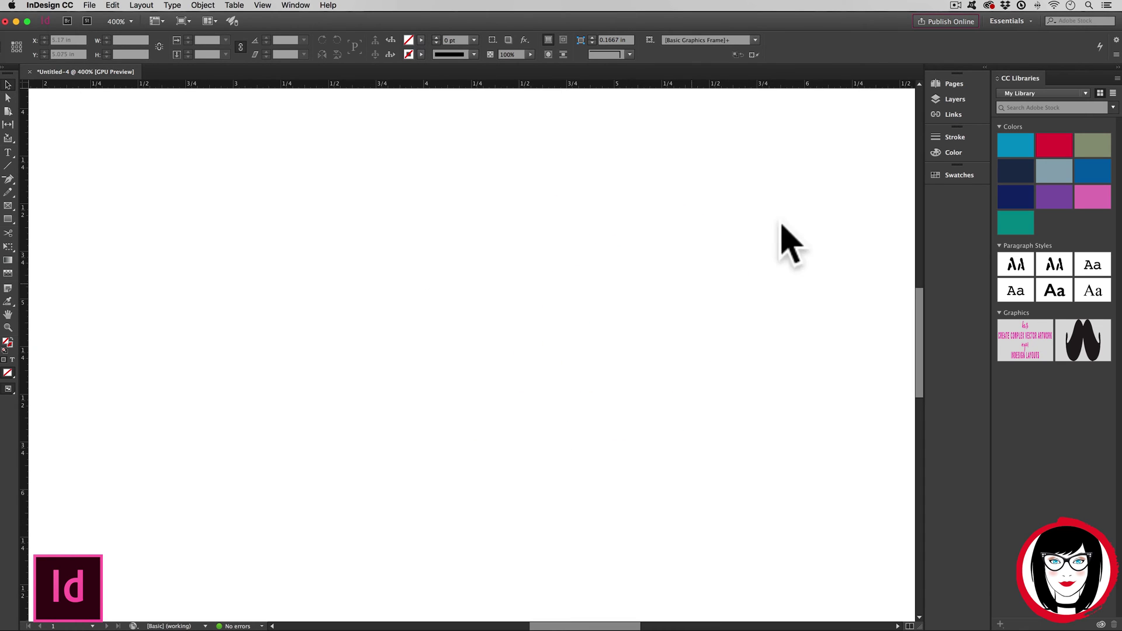
- Switch to workspace gg, place Preflight beneath Info, and dock the column at the right edge
click(1006, 21)
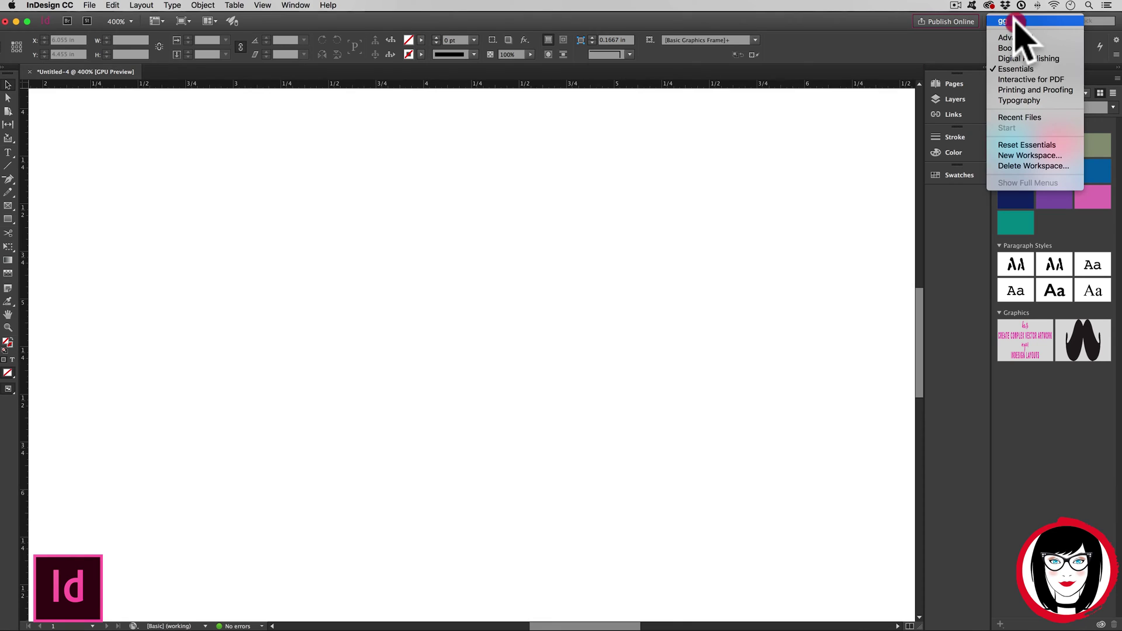
click(1015, 20)
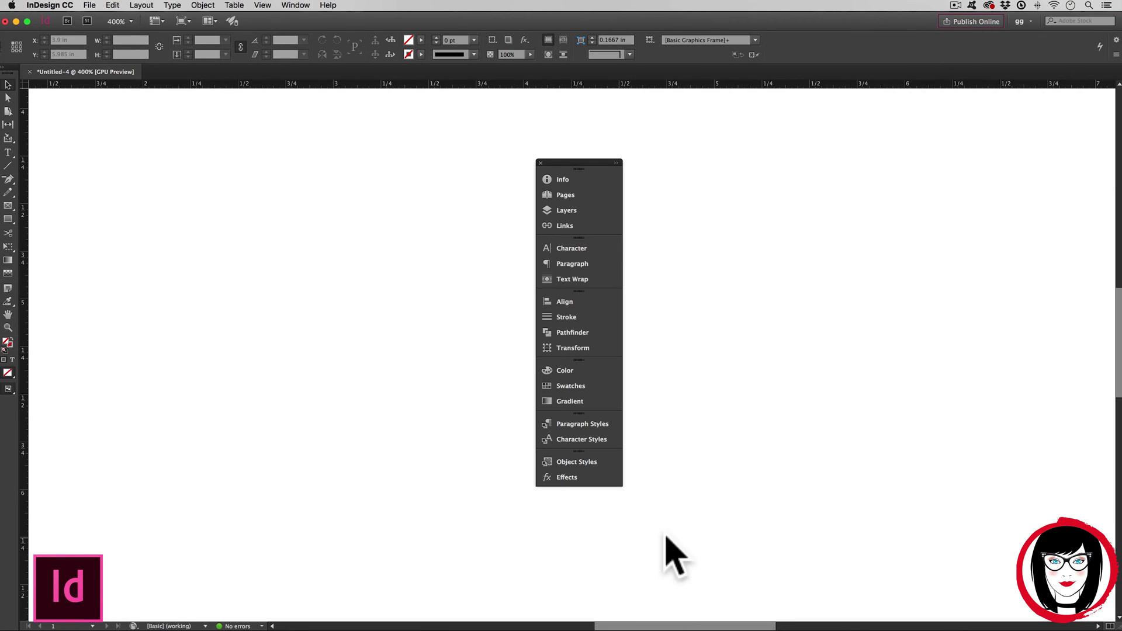
click(295, 4)
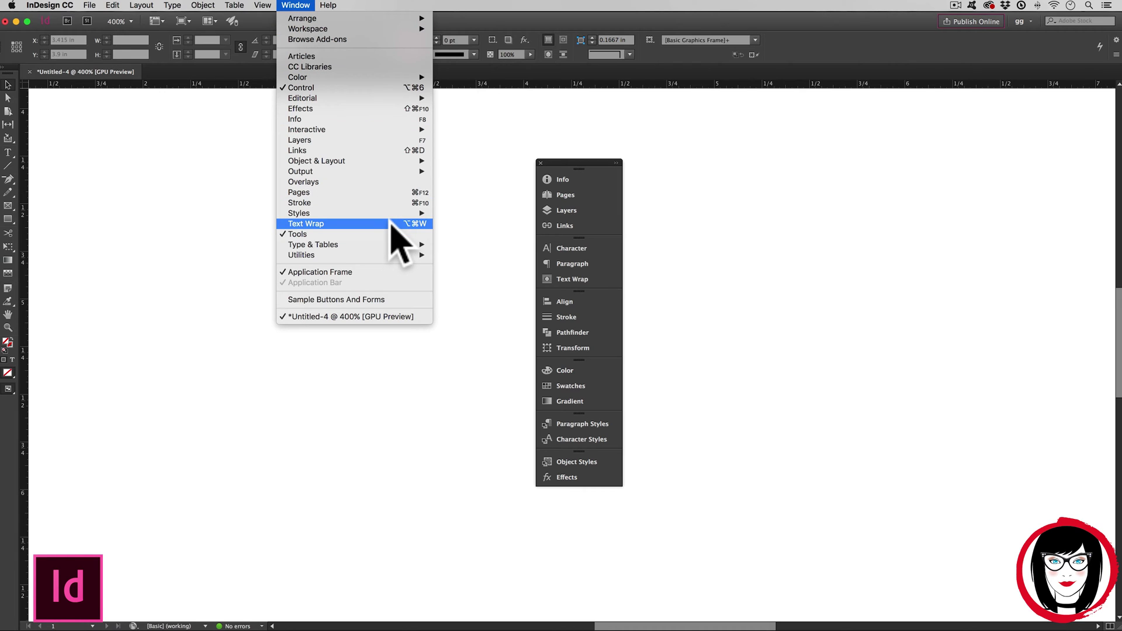
mouse_move(409, 171)
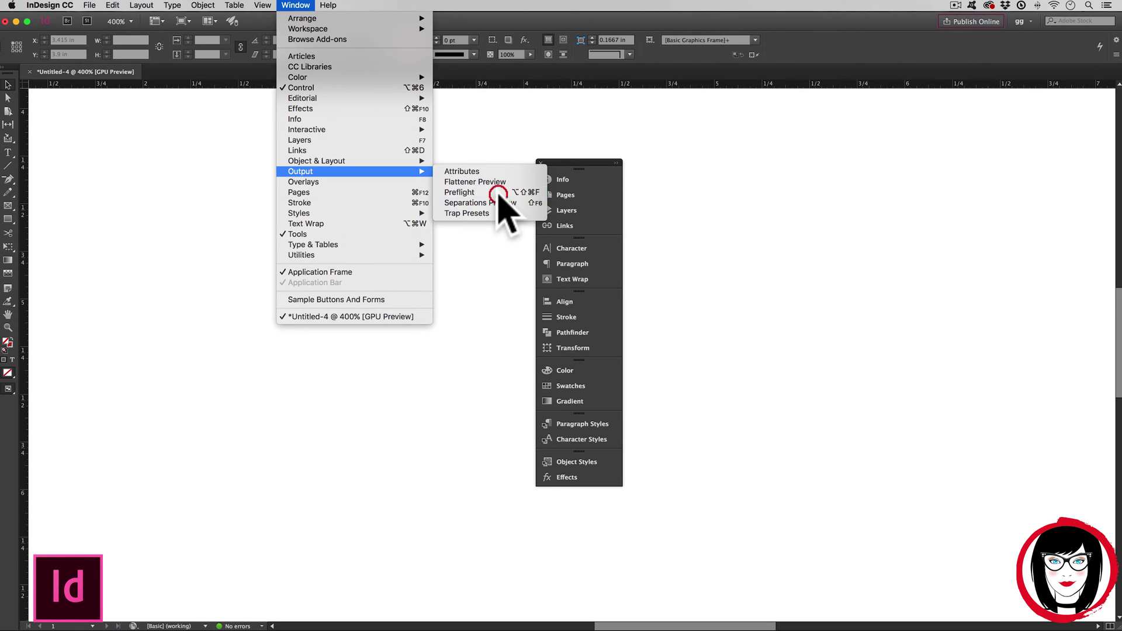
click(500, 194)
drag(346, 166, 567, 177)
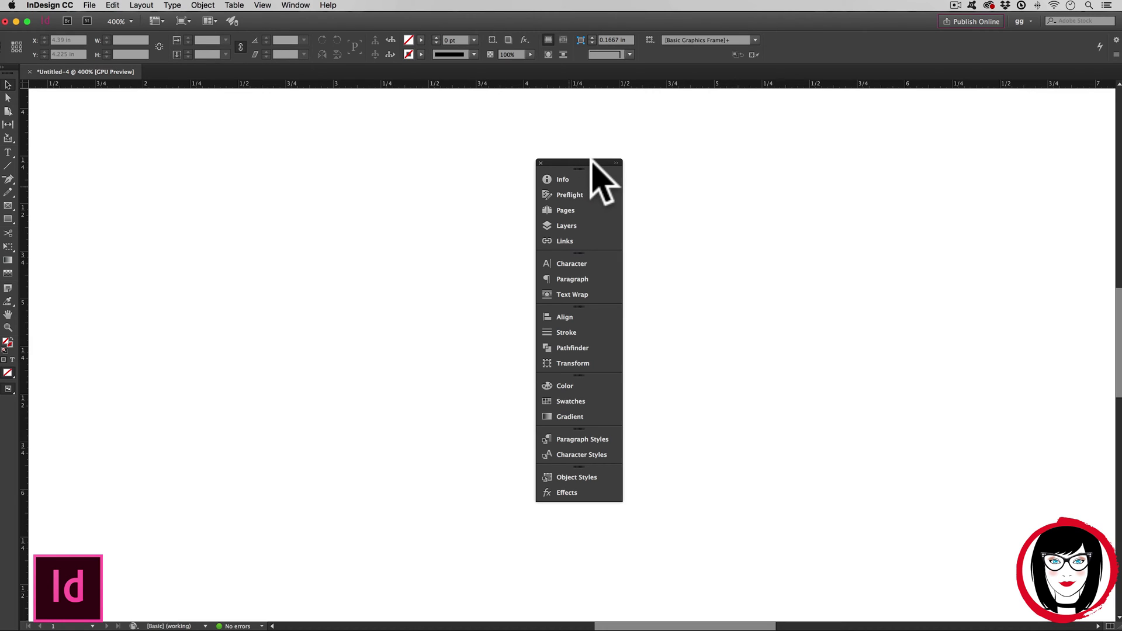
drag(567, 163, 1119, 89)
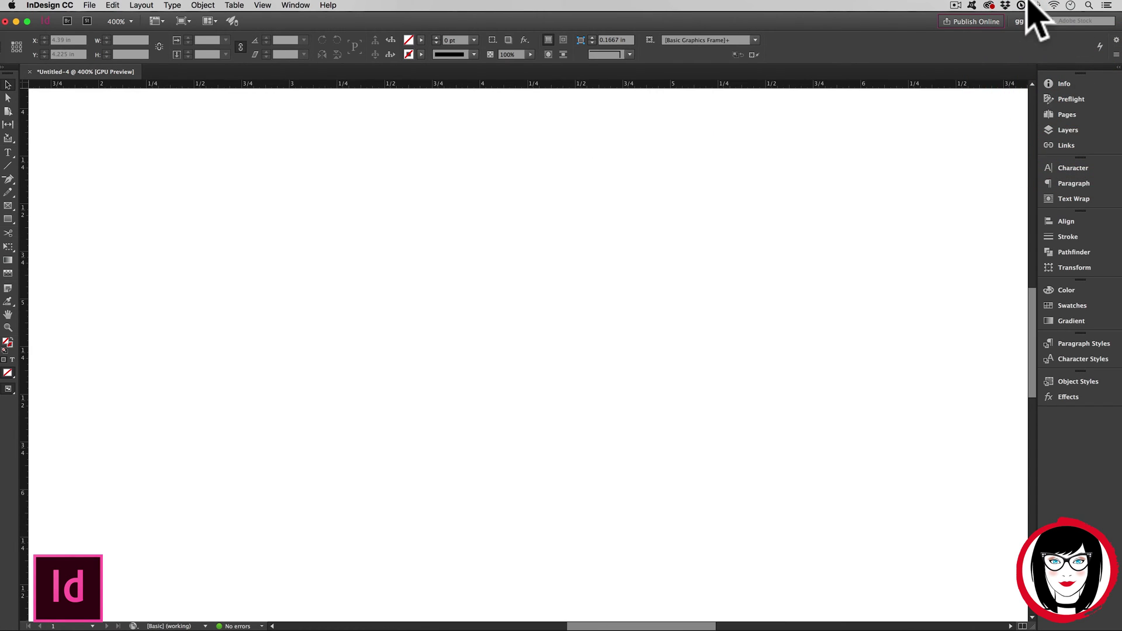
- Save the current panel layout as a new workspace named 'gg', replacing the existing gg
click(1020, 21)
click(1029, 165)
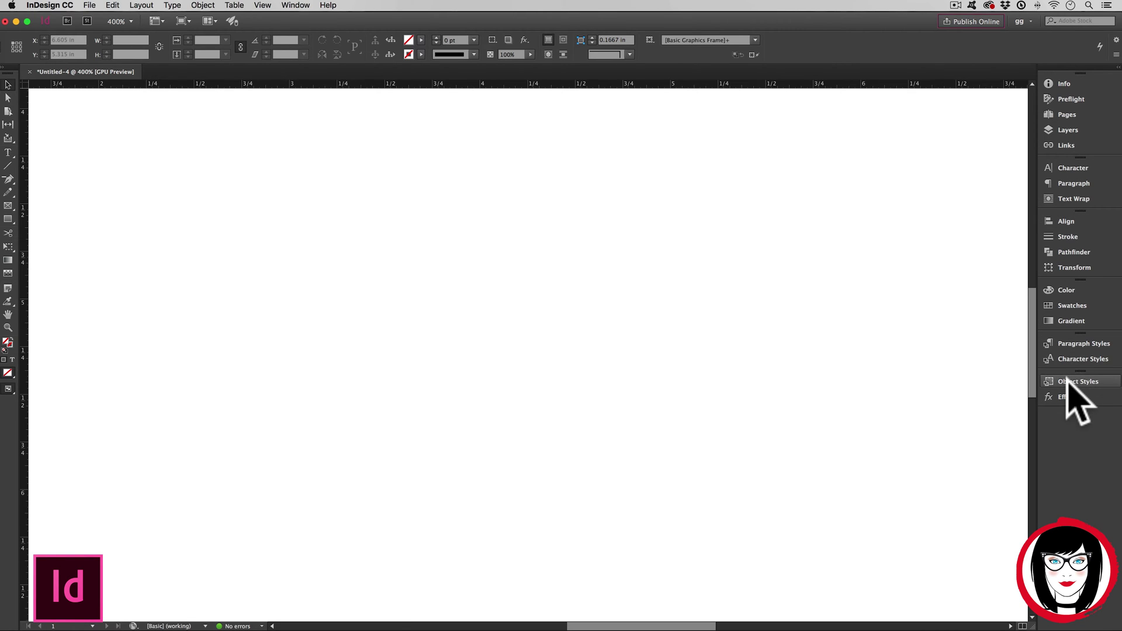
click(1029, 21)
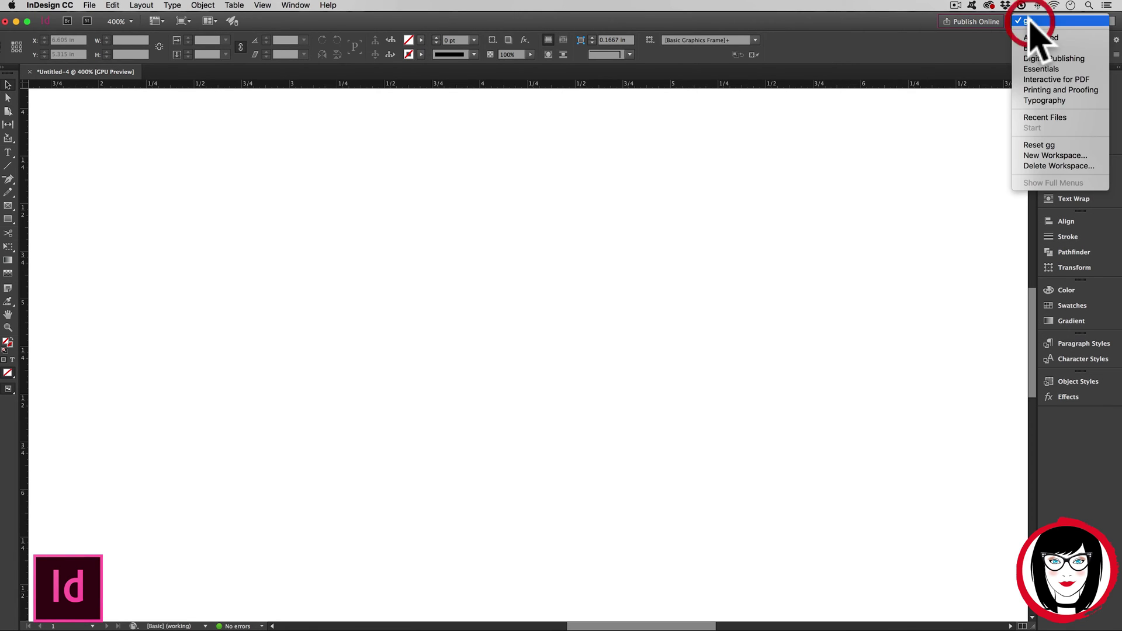
click(1056, 155)
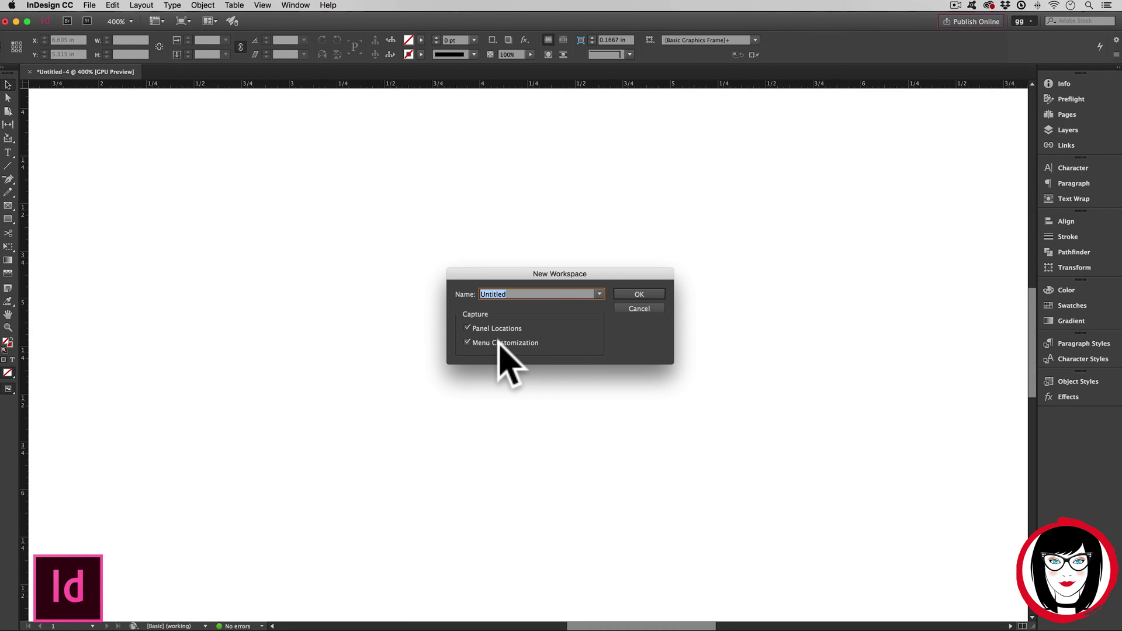
text(gg)
click(638, 294)
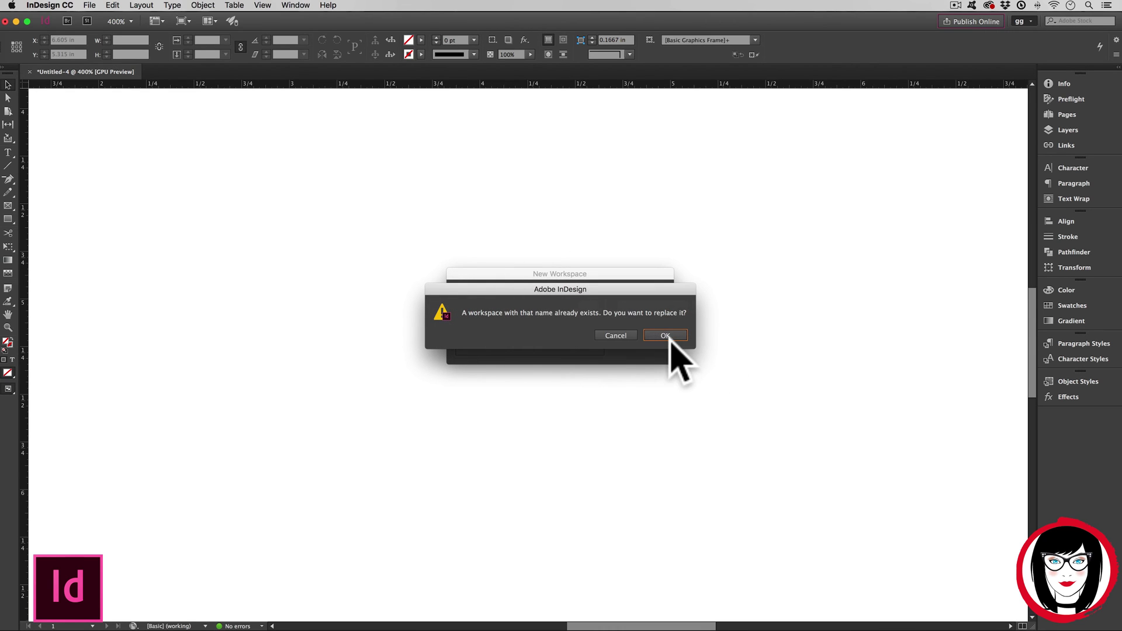
click(666, 336)
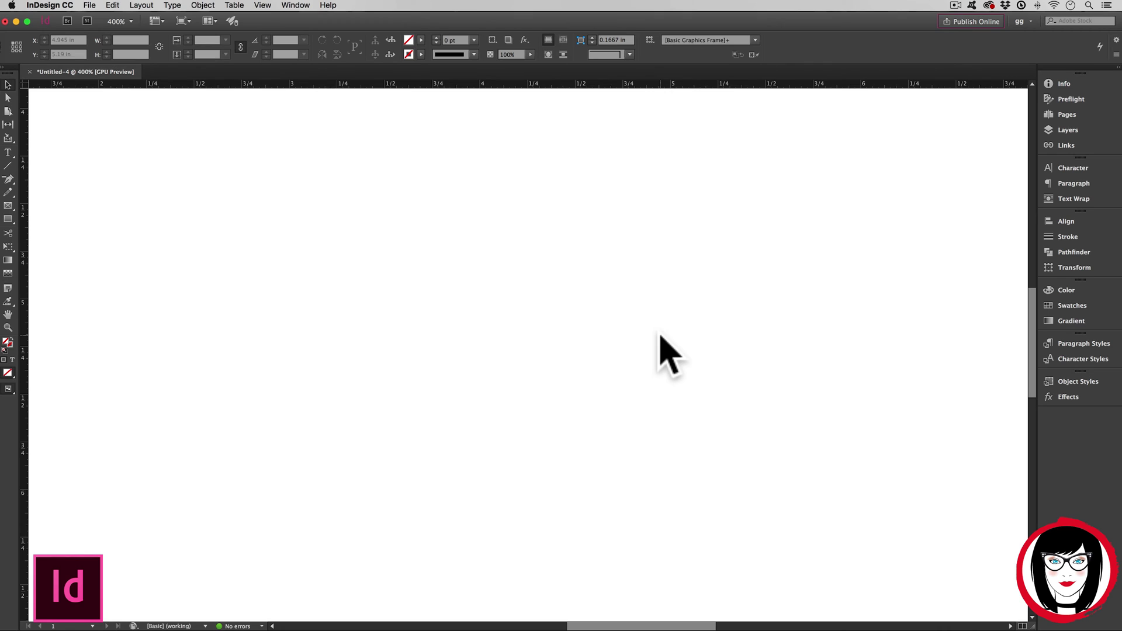
click(1026, 23)
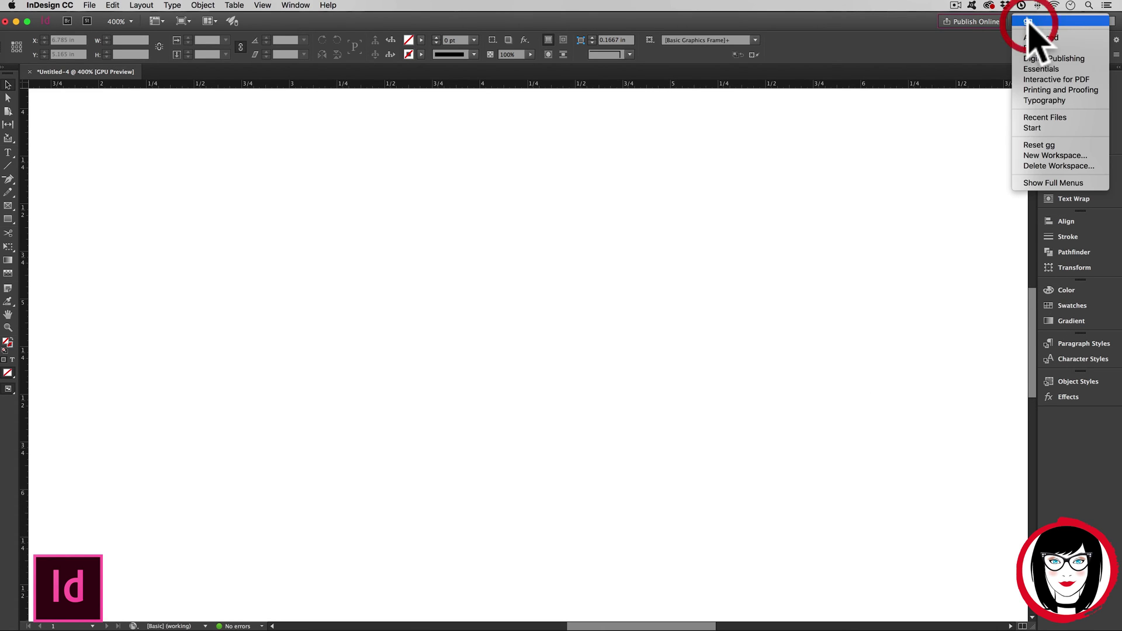
click(1055, 145)
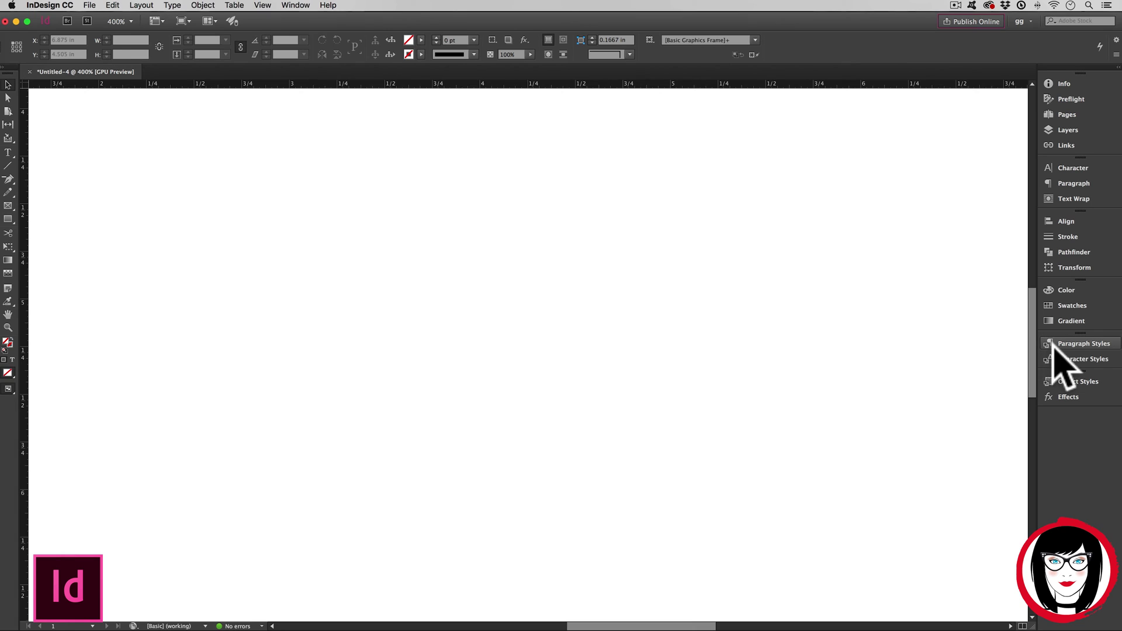
click(1024, 22)
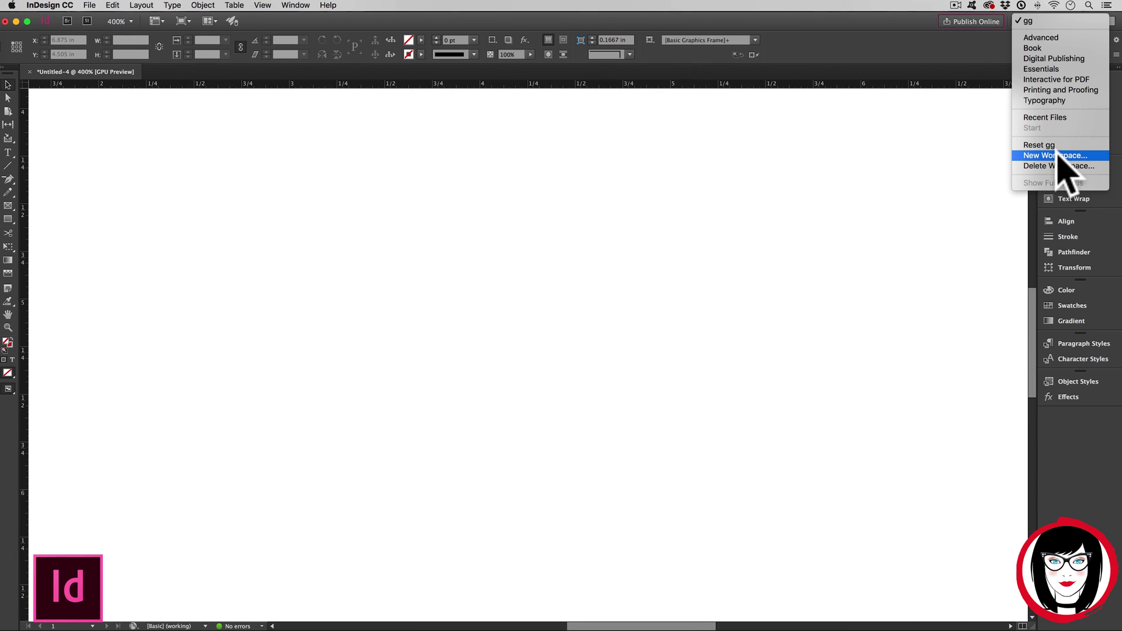
click(939, 165)
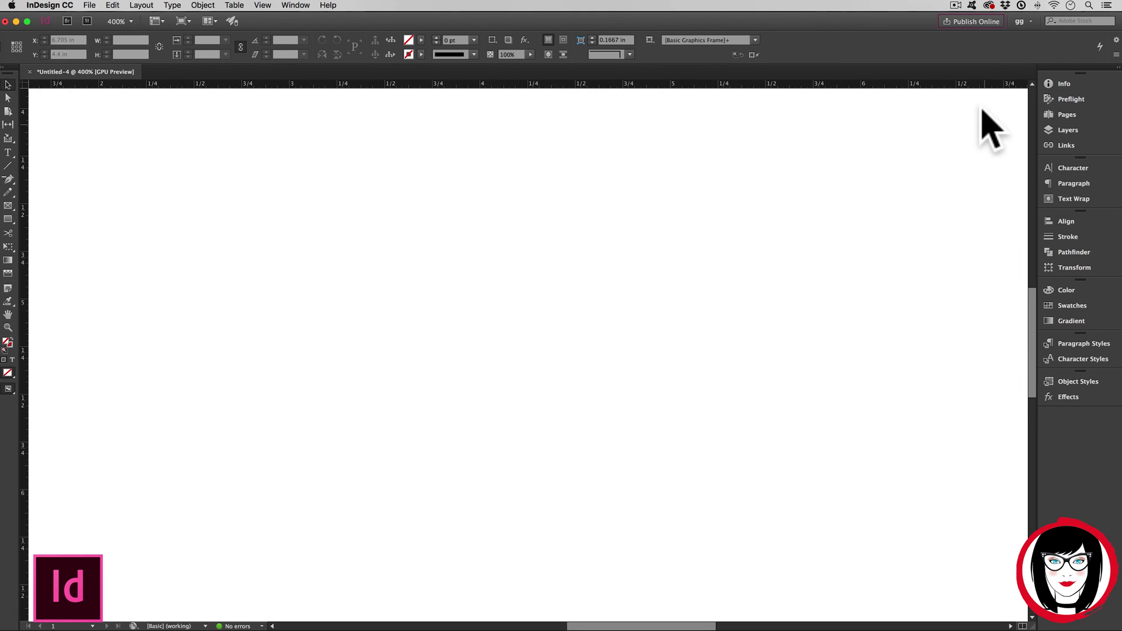
click(1027, 24)
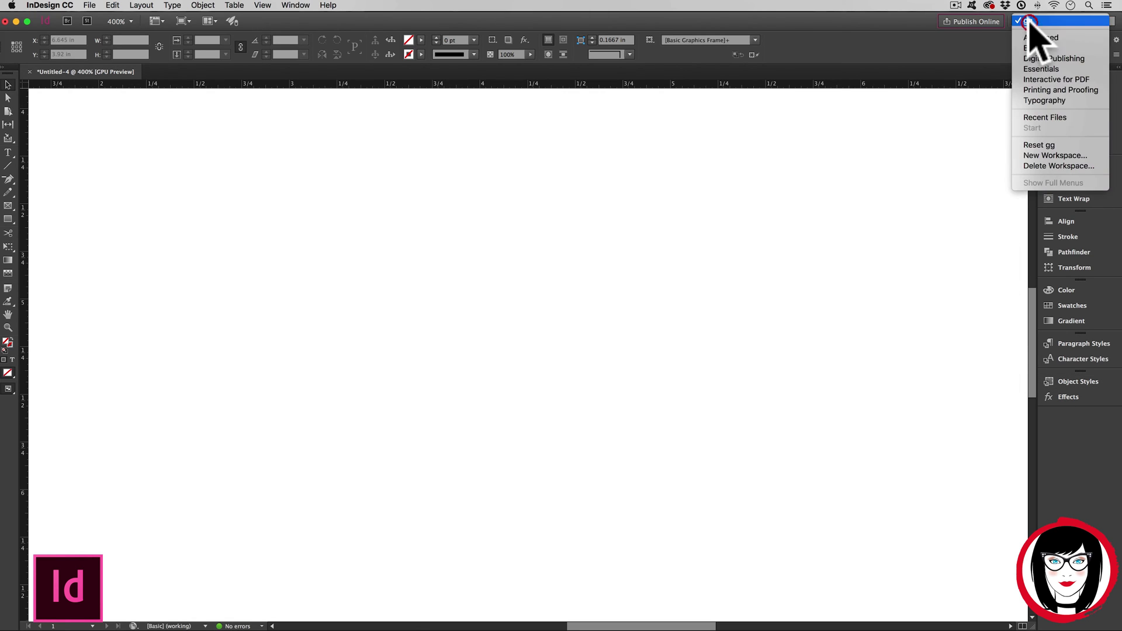
click(1039, 145)
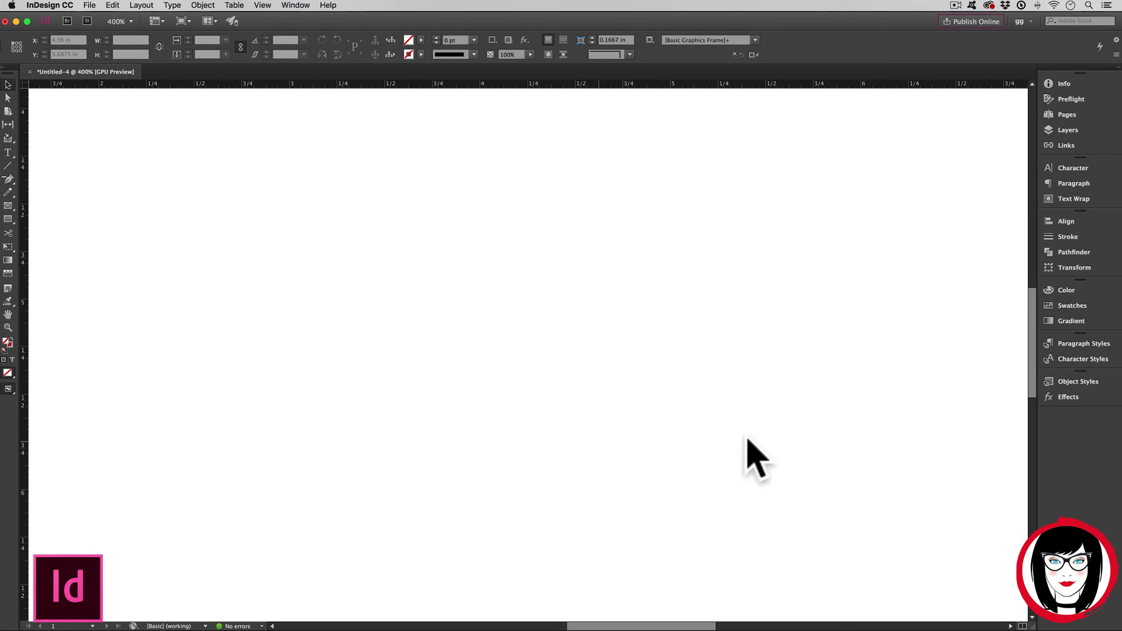